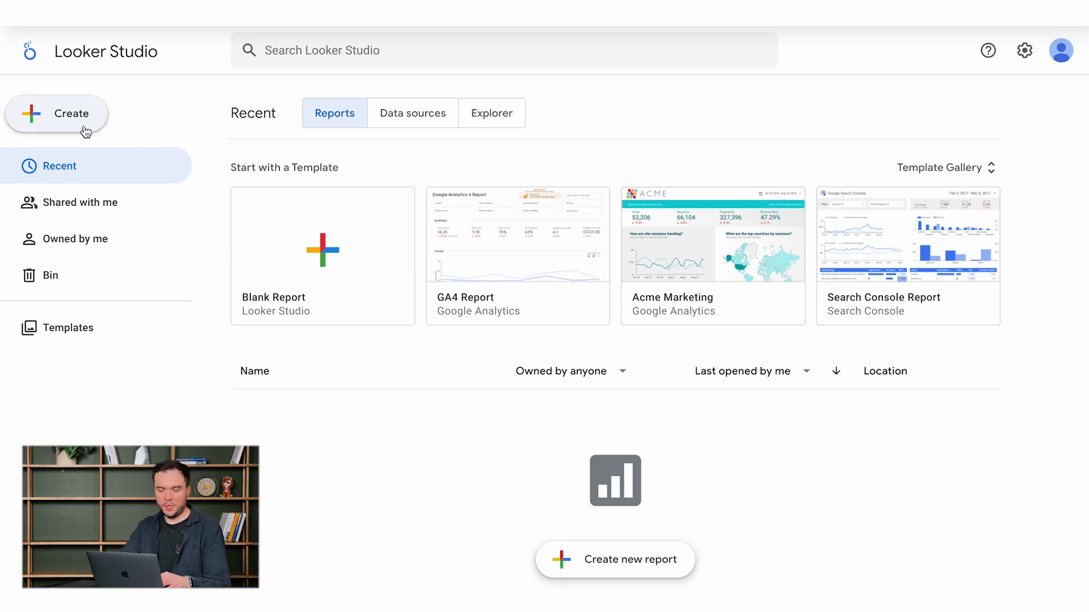
# Start creating a new data source with the BigQuery connector
pyautogui.click(69, 113)
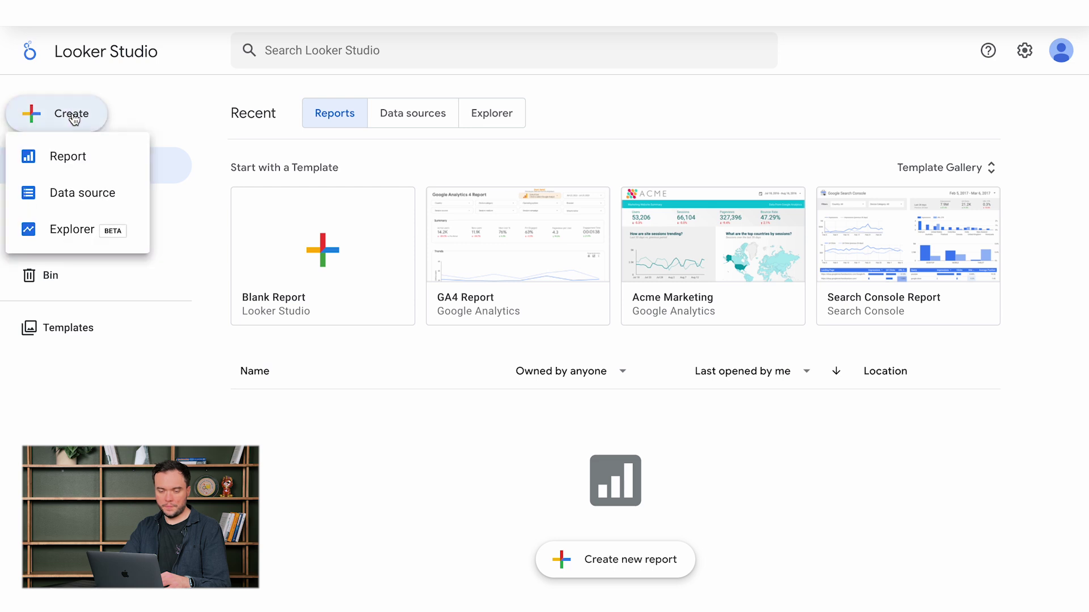
pyautogui.click(101, 195)
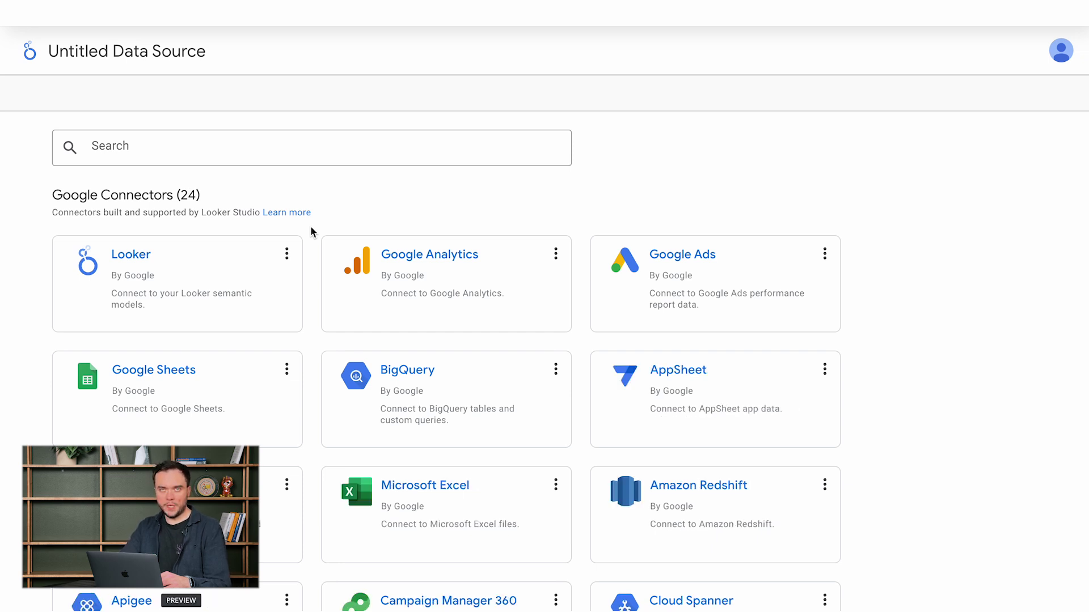
pyautogui.click(415, 388)
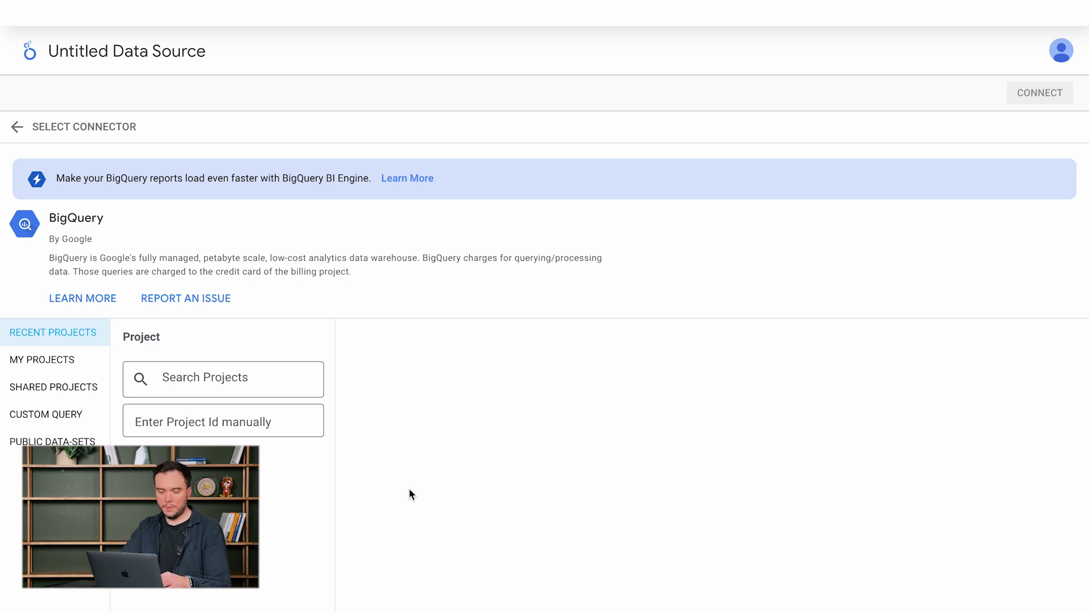
# Connect the FBADS_FA_CAMP_AD table from the supermetrics data set in the manually entered project sm-team-imf
pyautogui.click(223, 421)
pyautogui.write('sm-team-imf')
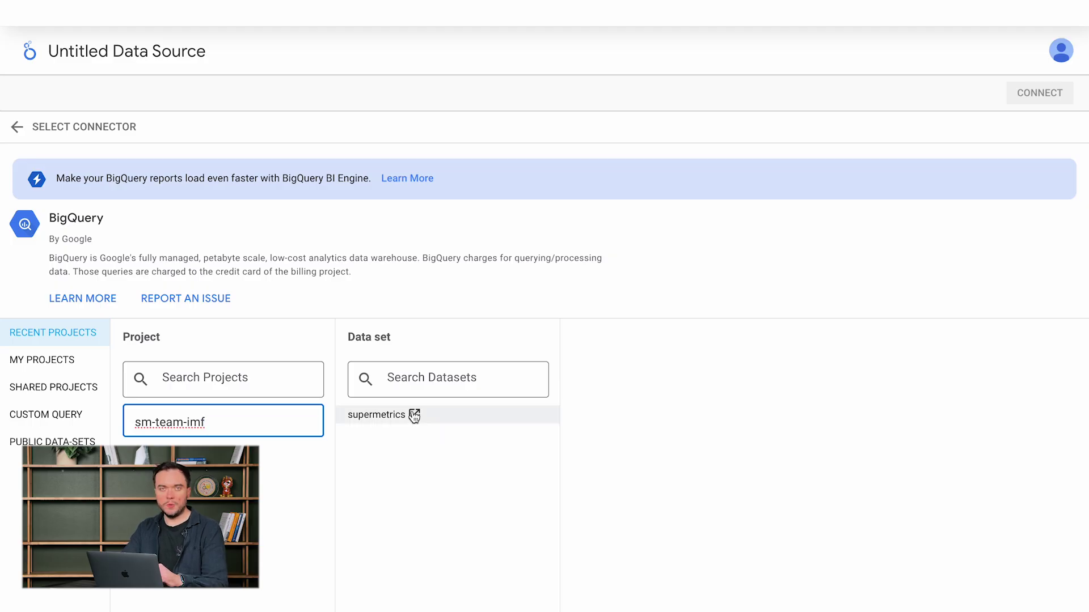
pyautogui.click(452, 418)
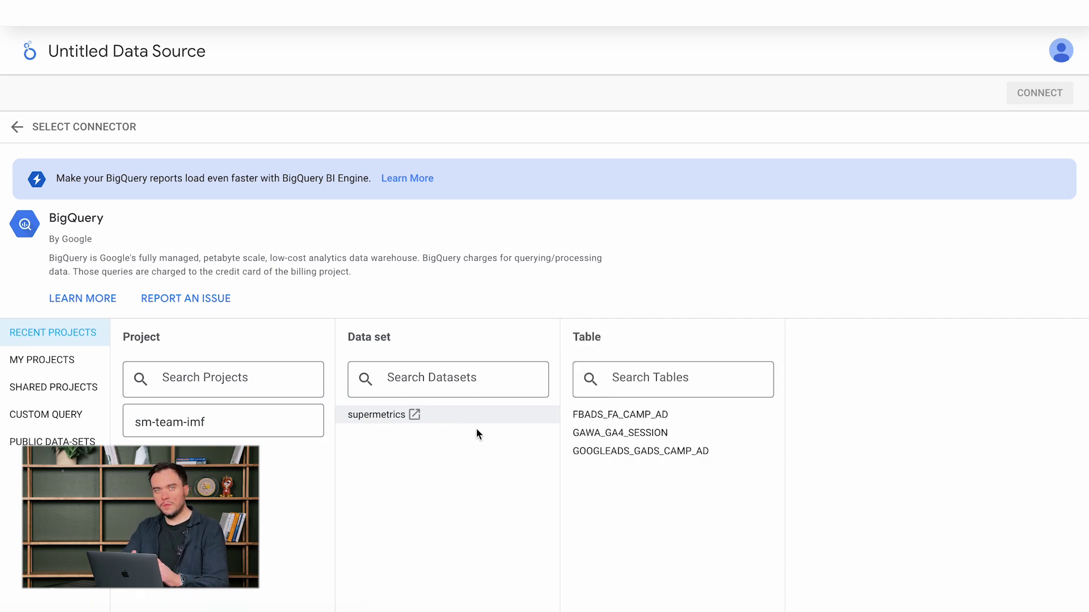
pyautogui.click(619, 420)
pyautogui.click(1039, 100)
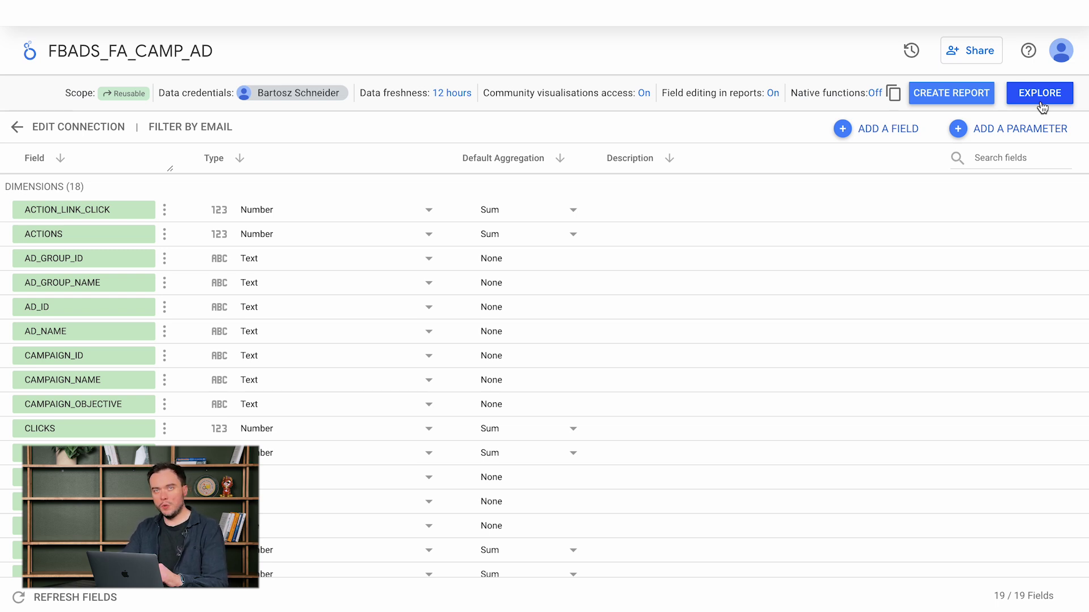
# Review the field list of the FBADS_FA_CAMP_AD data source with its types and default aggregations
pyautogui.scroll(-2, 321, 272)
pyautogui.scroll(2, 321, 272)
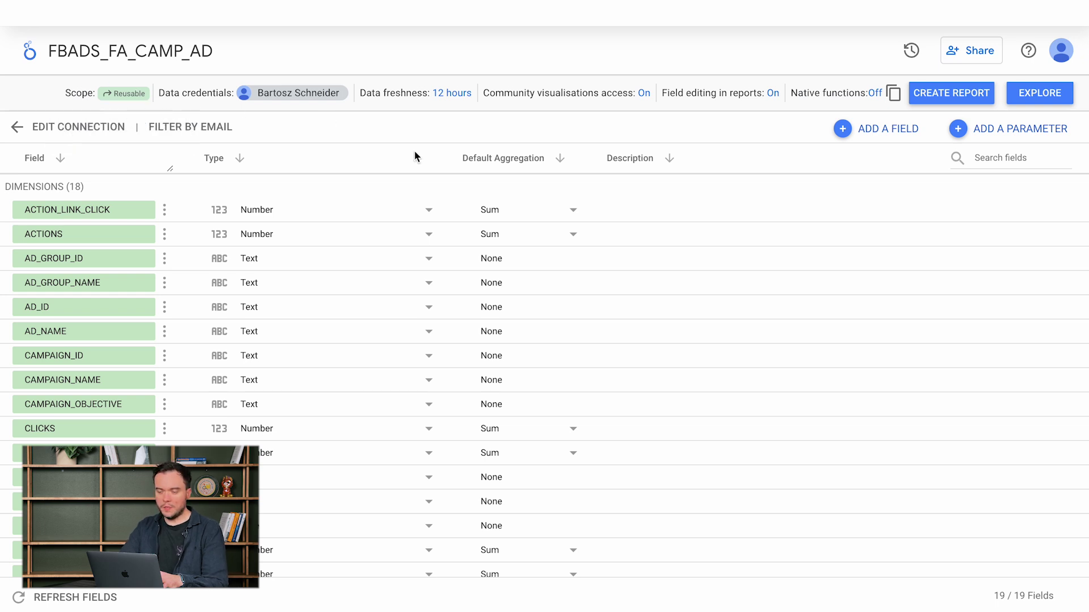
pyautogui.click(952, 95)
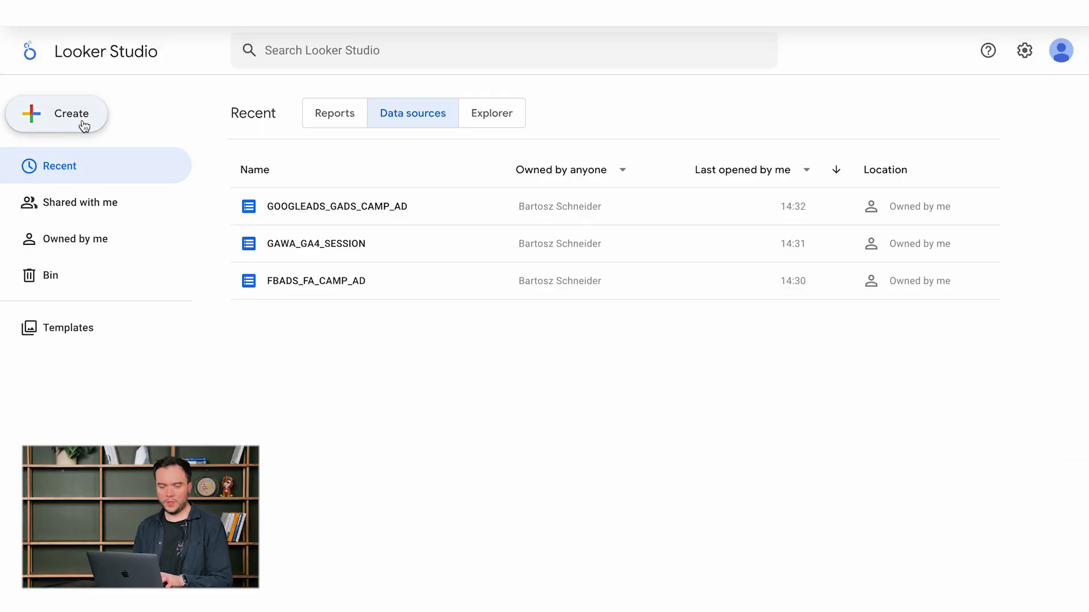
# Open the custom query editor for another new BigQuery data source, with sm-team-imf as the billing project
pyautogui.click(84, 124)
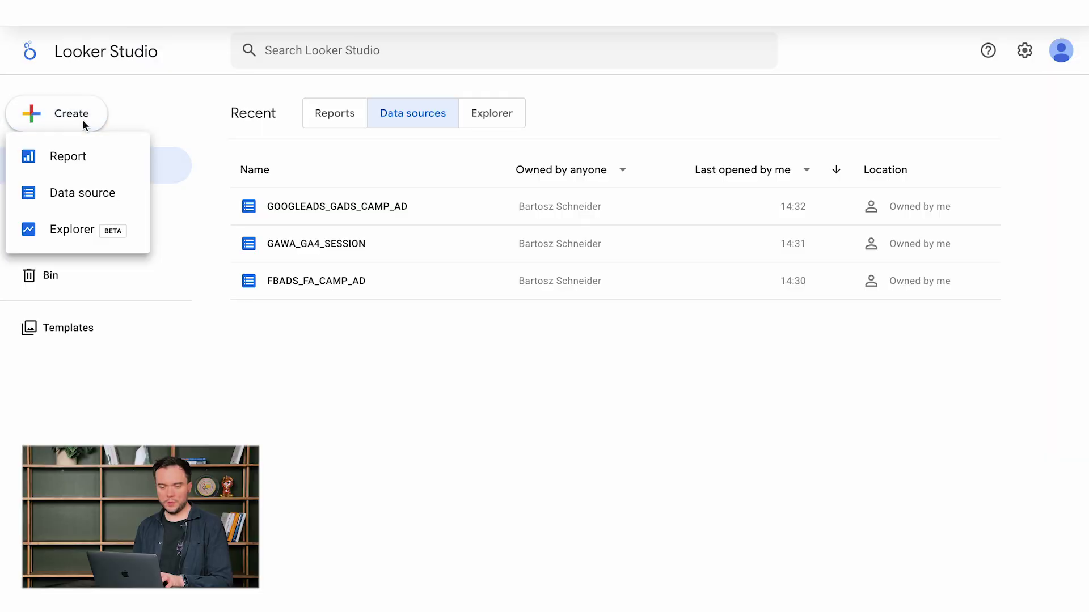
pyautogui.click(81, 195)
pyautogui.click(424, 386)
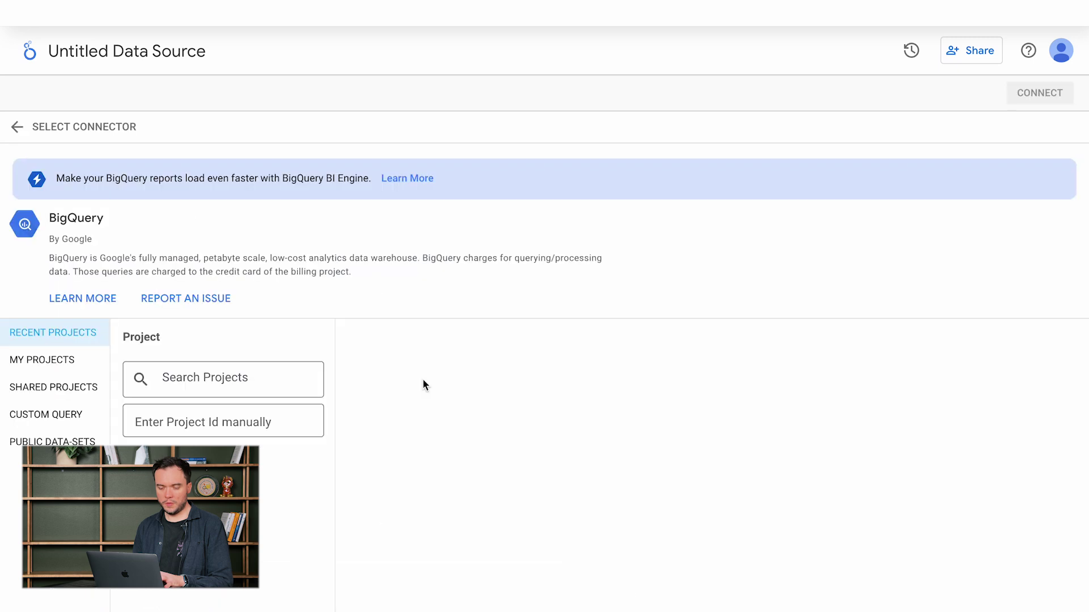
pyautogui.click(170, 475)
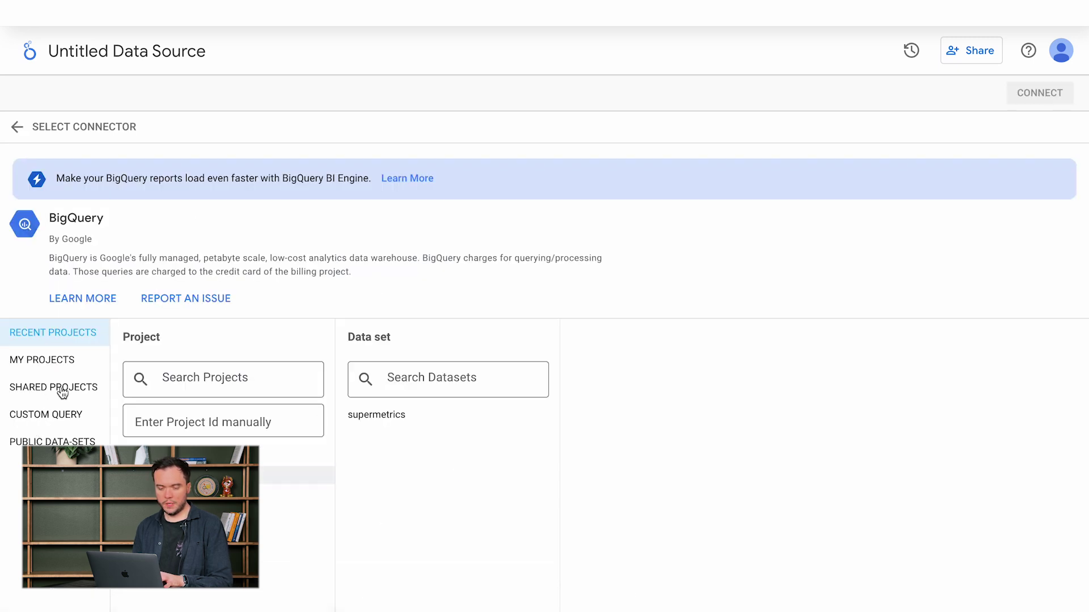
pyautogui.click(34, 419)
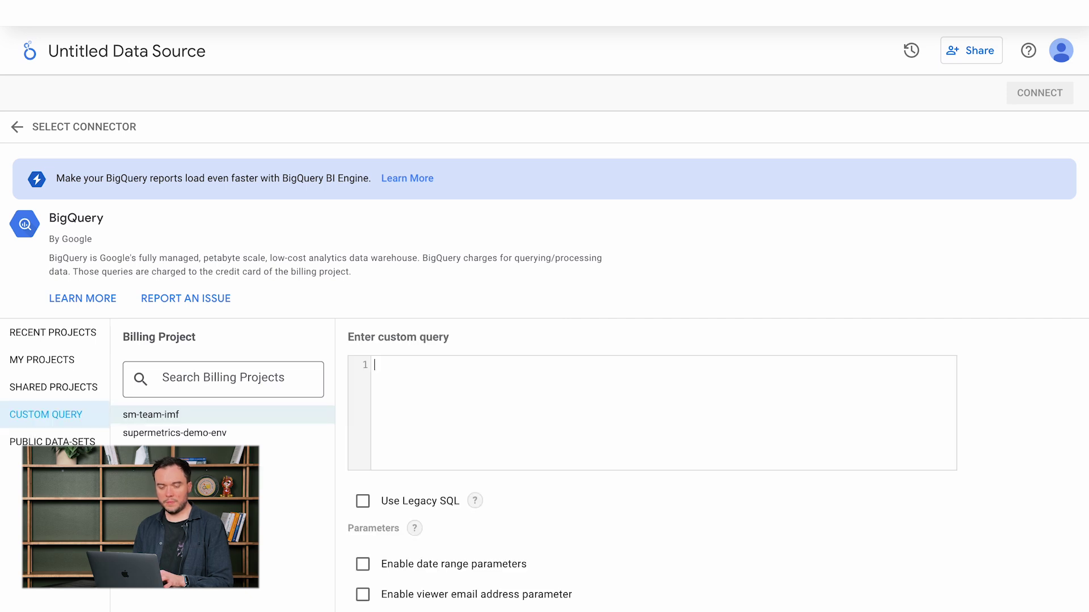
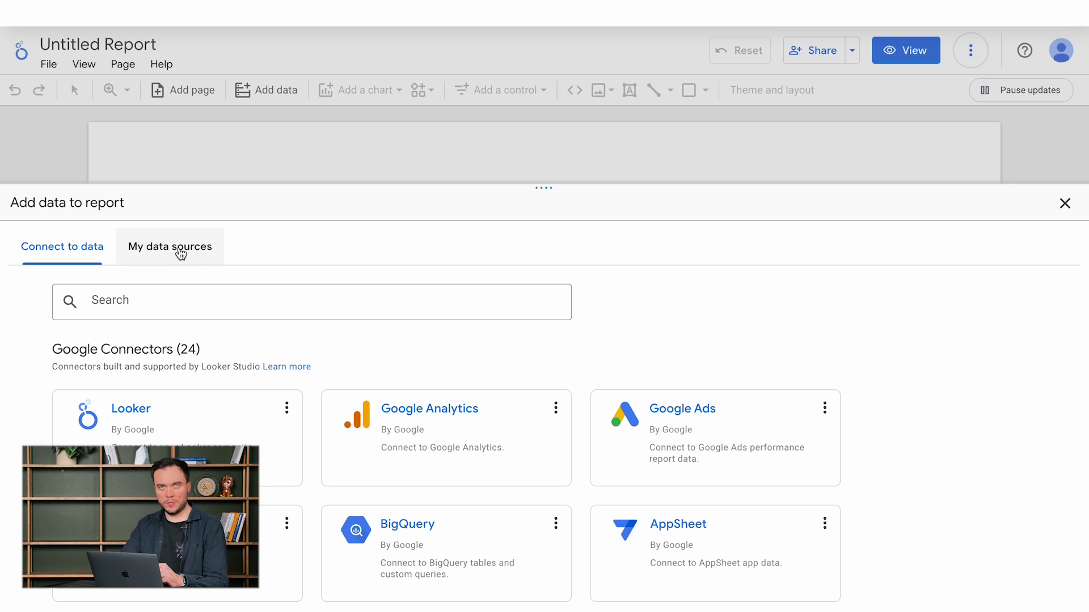
# Add the existing Google Ads Campaign data source to the report and delete the default table from the canvas
pyautogui.click(180, 254)
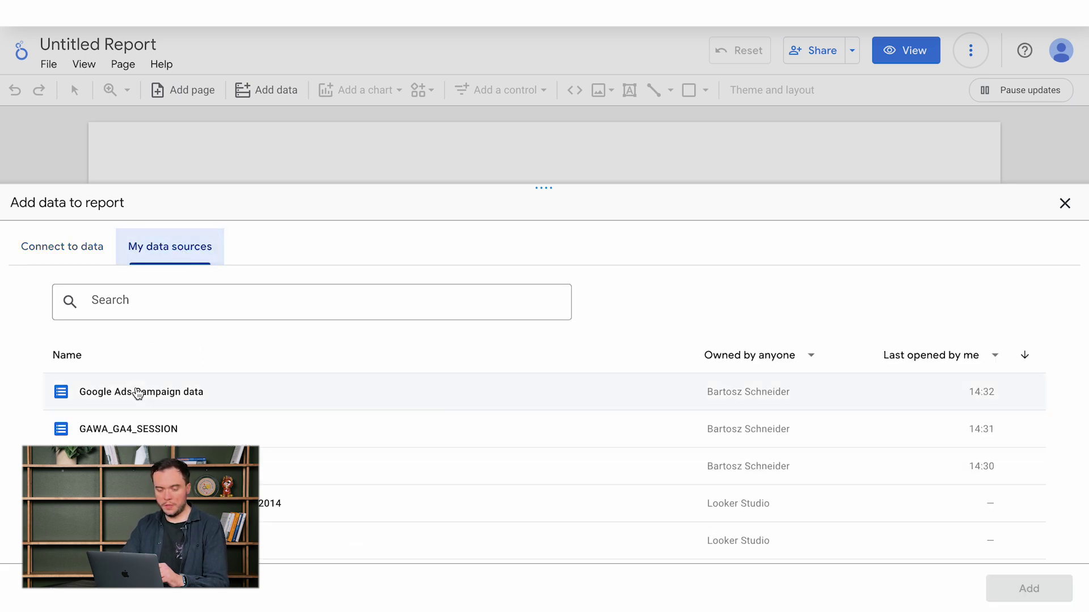
pyautogui.click(172, 396)
pyautogui.click(1011, 591)
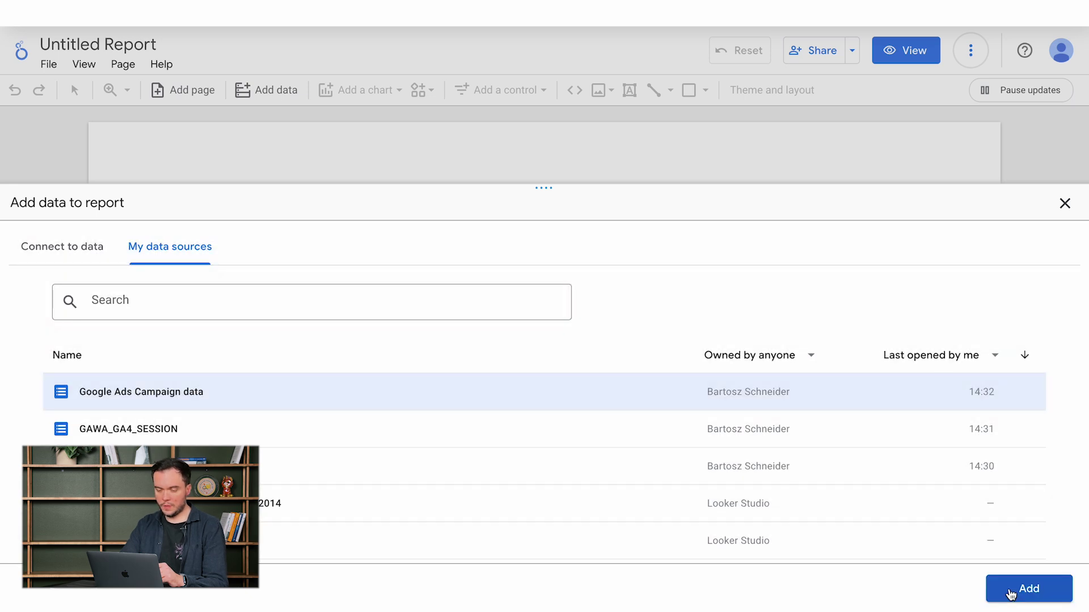
pyautogui.click(1011, 592)
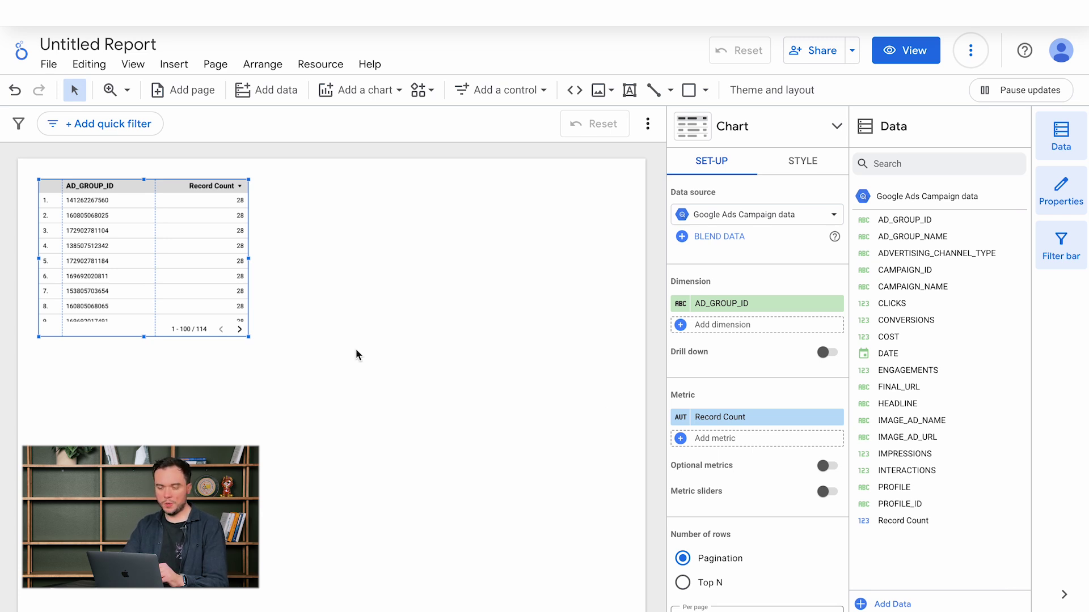
pyautogui.press('Delete')
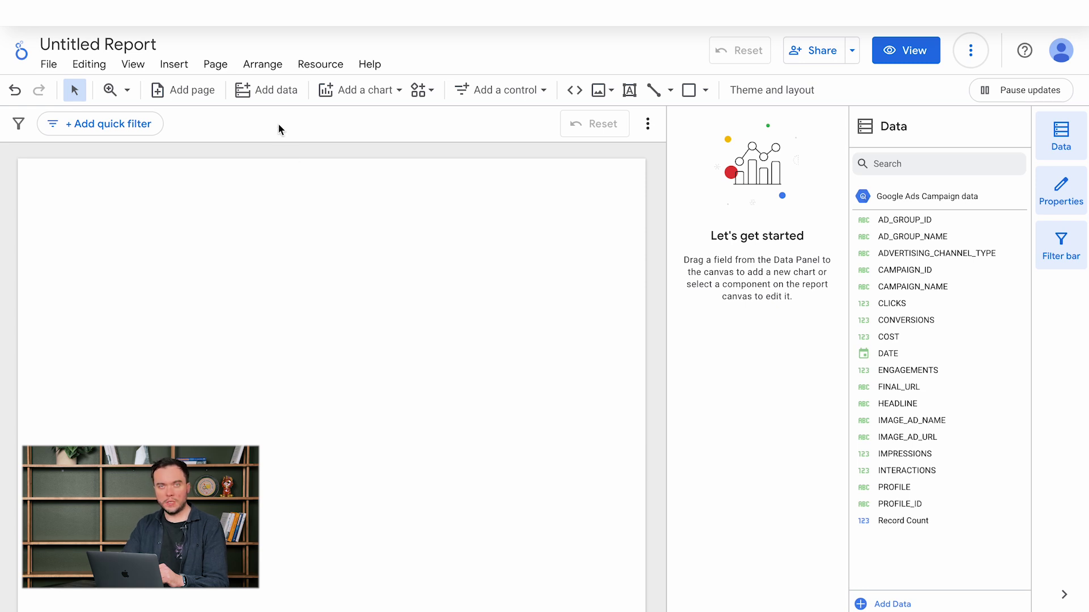
# Add the existing GAWA_GA4_SESSION and FBADS_FA_CAMP_AD data sources to the report and look through the GAWA_GA4_SESSION fields
pyautogui.click(277, 91)
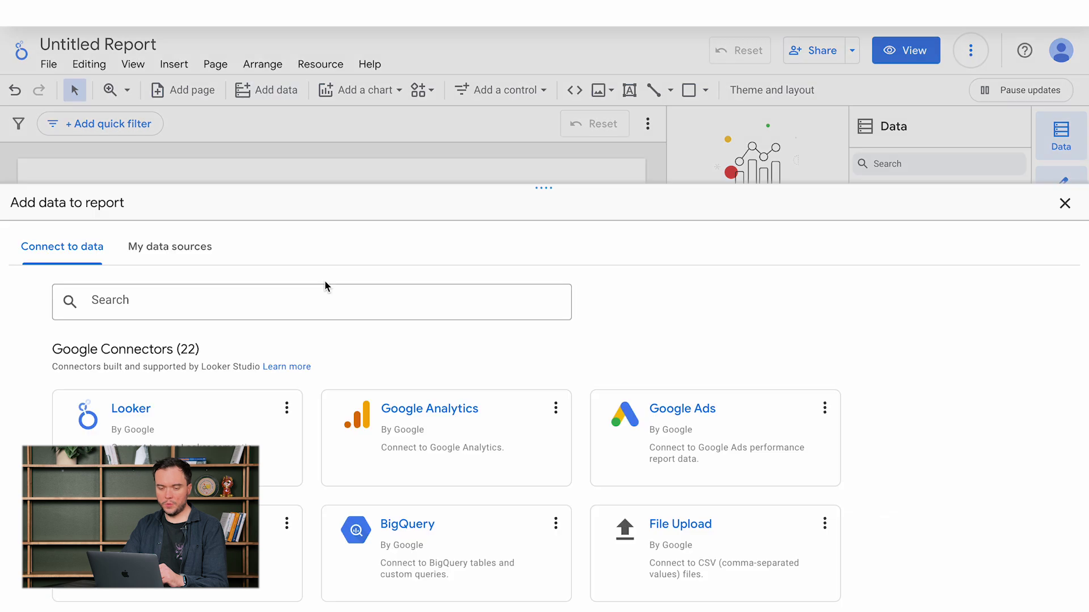
pyautogui.click(199, 251)
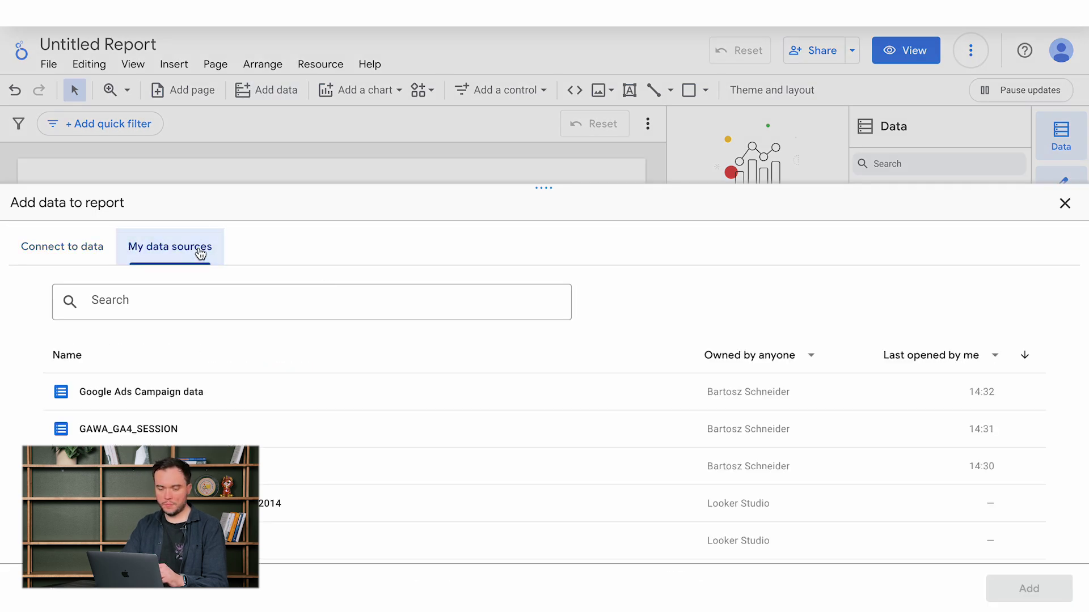
pyautogui.click(142, 432)
pyautogui.click(999, 596)
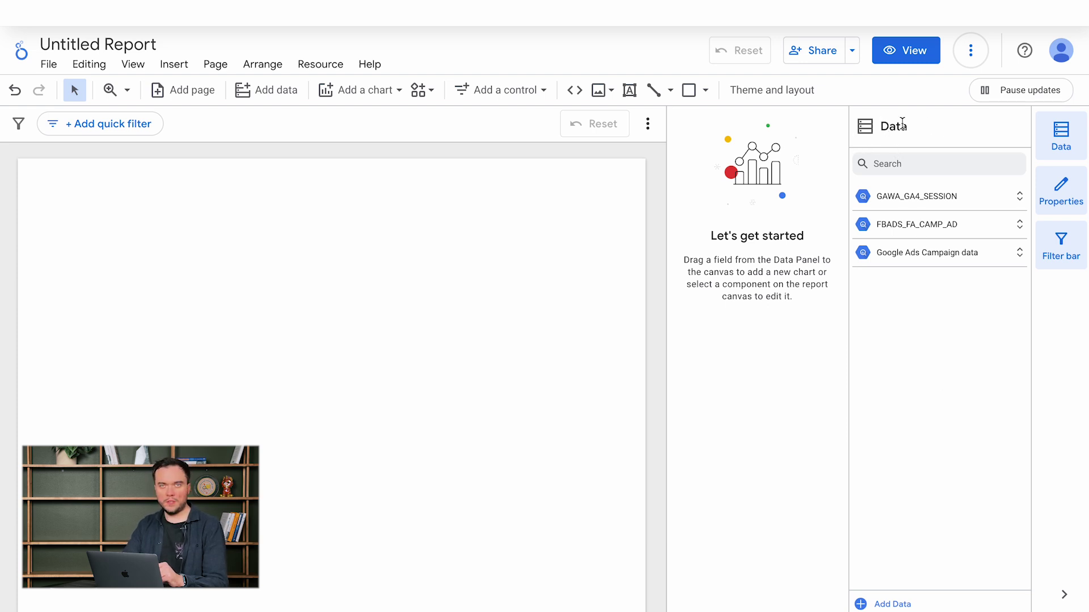
pyautogui.click(902, 198)
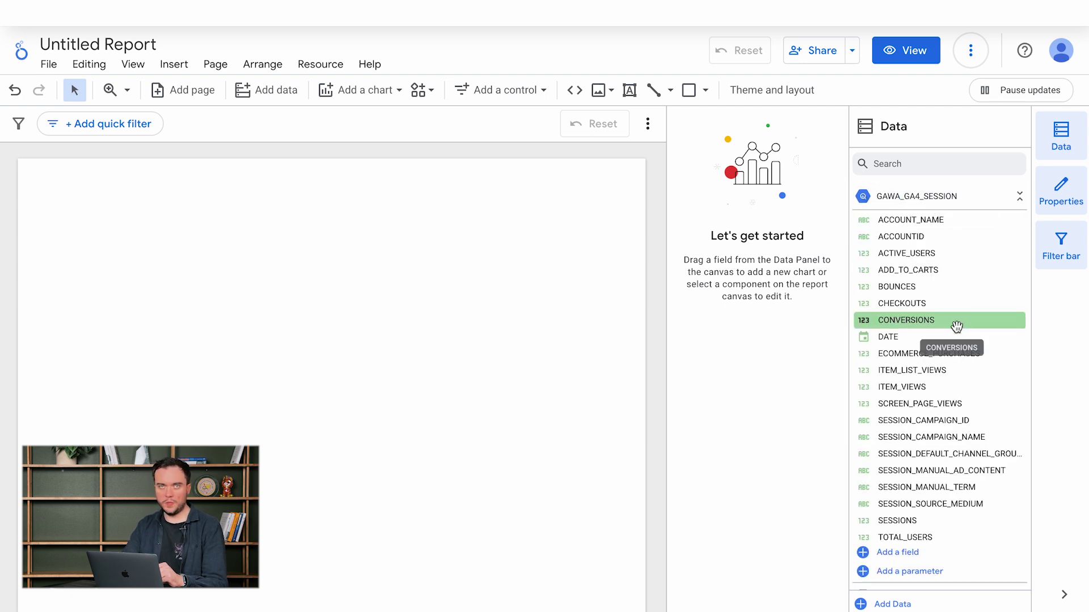
pyautogui.click(930, 196)
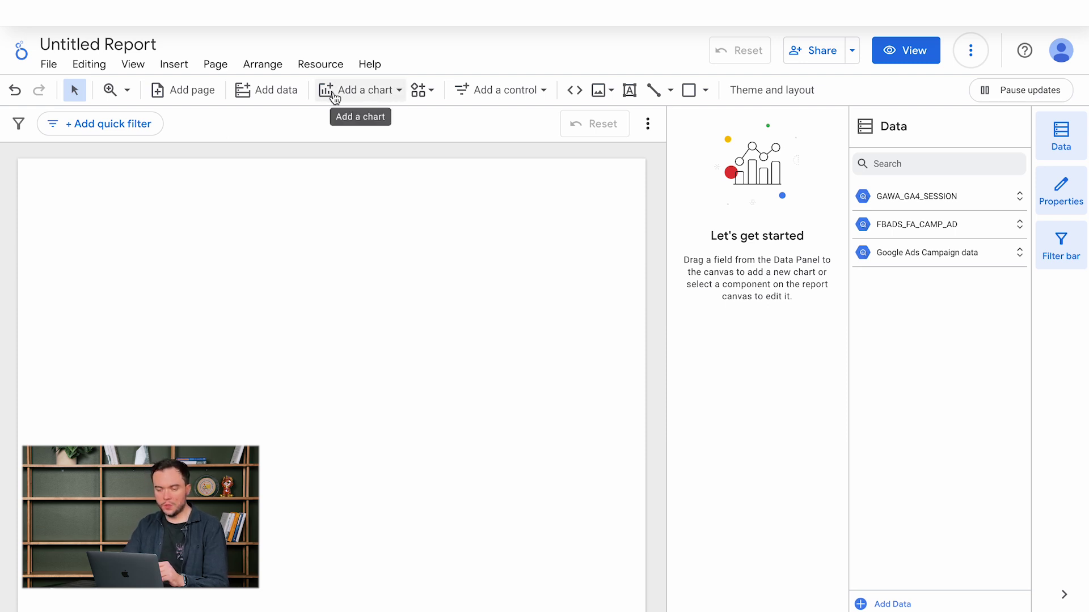
# Insert a basic total scorecard near the upper-left corner of the report page
pyautogui.click(398, 92)
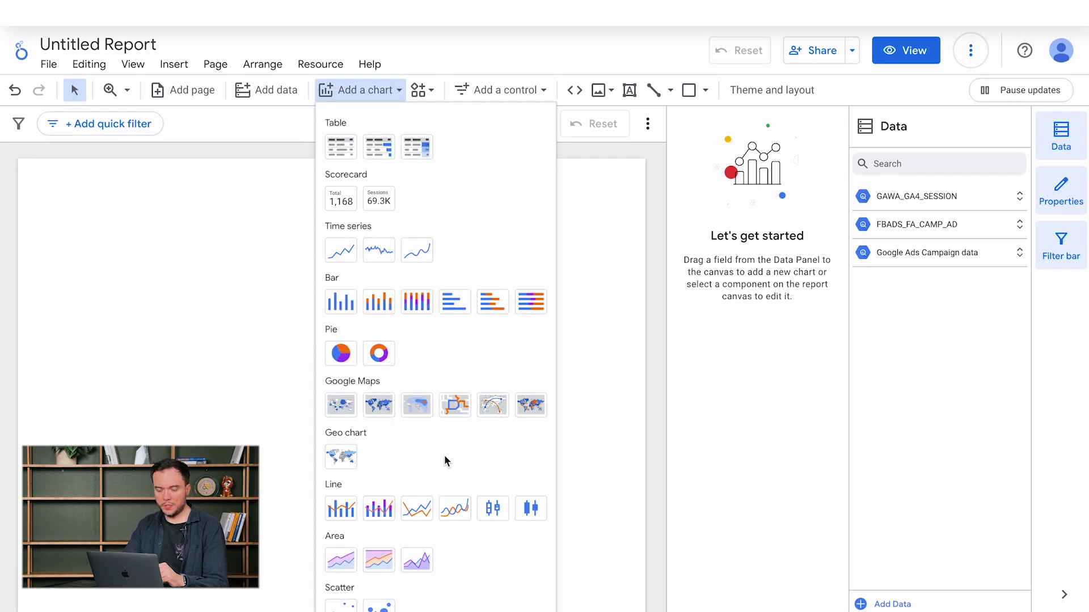
pyautogui.scroll(-7, 445, 458)
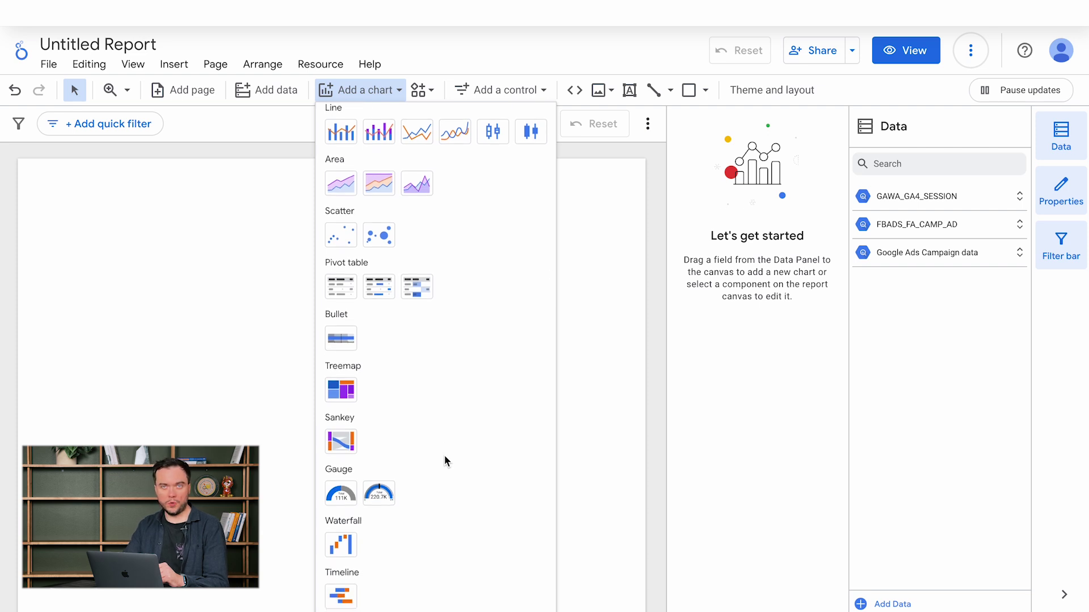
pyautogui.scroll(7, 445, 458)
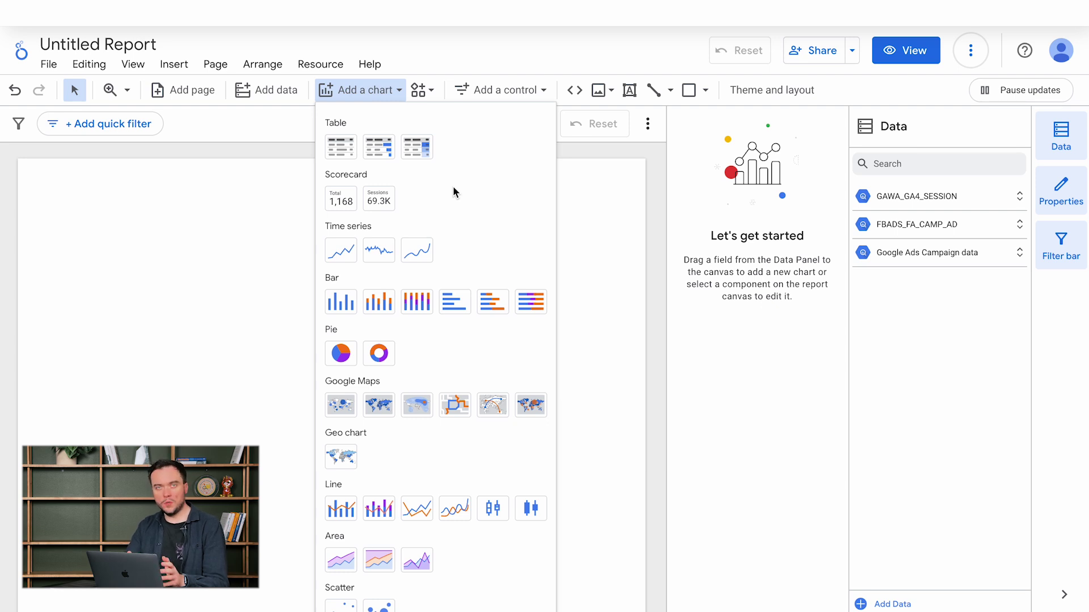
pyautogui.click(341, 197)
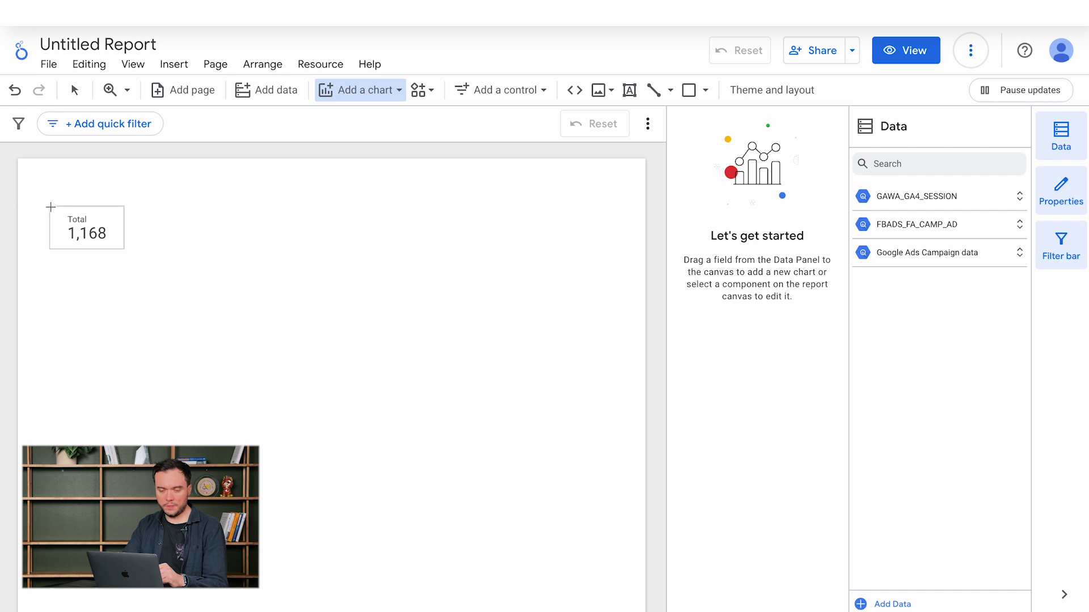
pyautogui.click(51, 207)
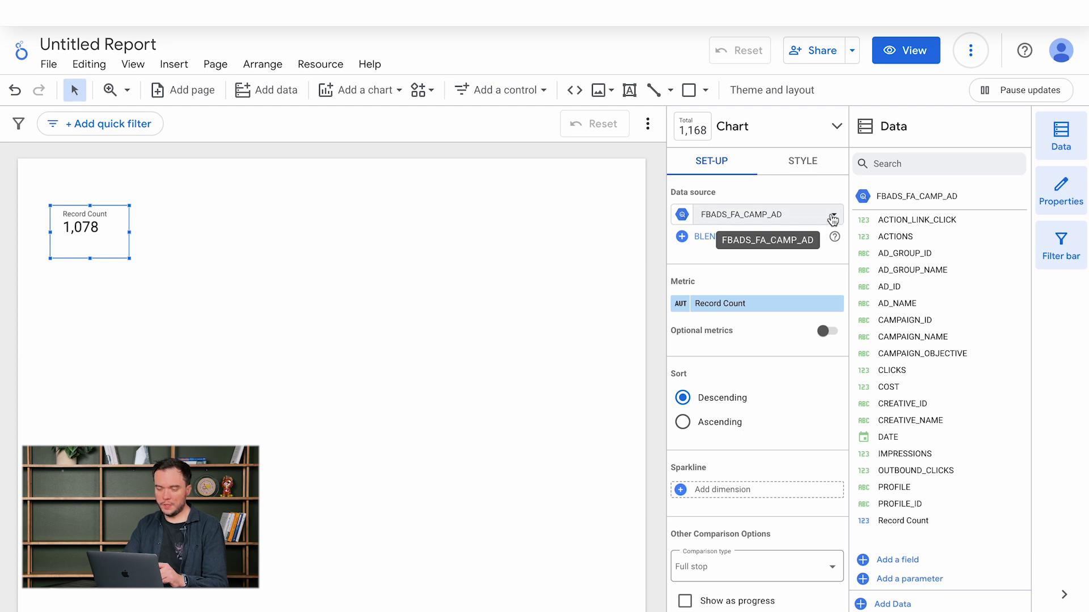
# Examine the scorecard's selectable data sources and its metric, sort, sparkline and comparison settings
pyautogui.click(831, 215)
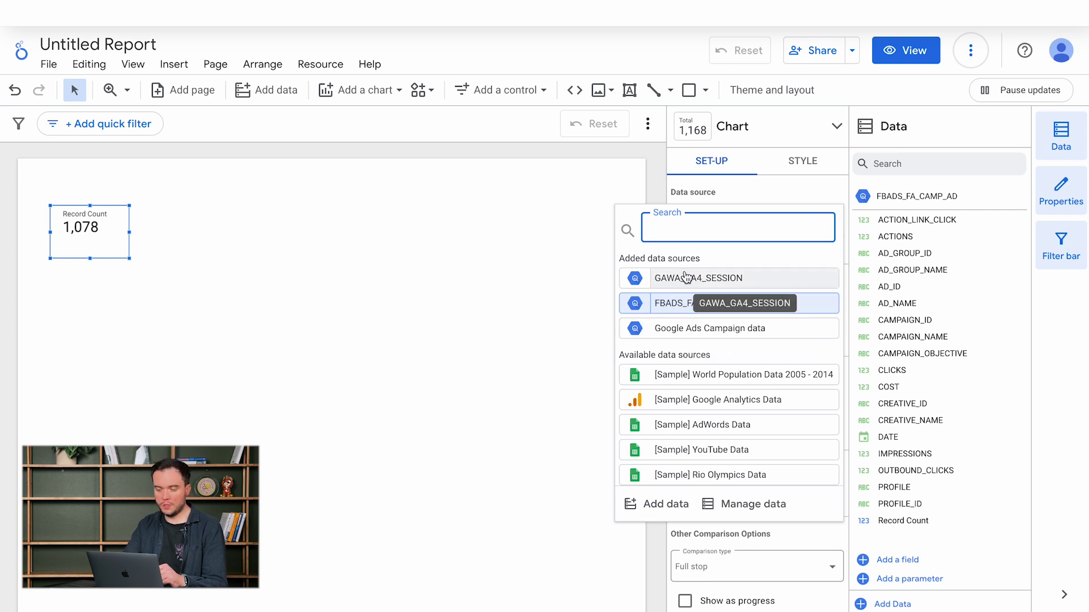
pyautogui.click(798, 189)
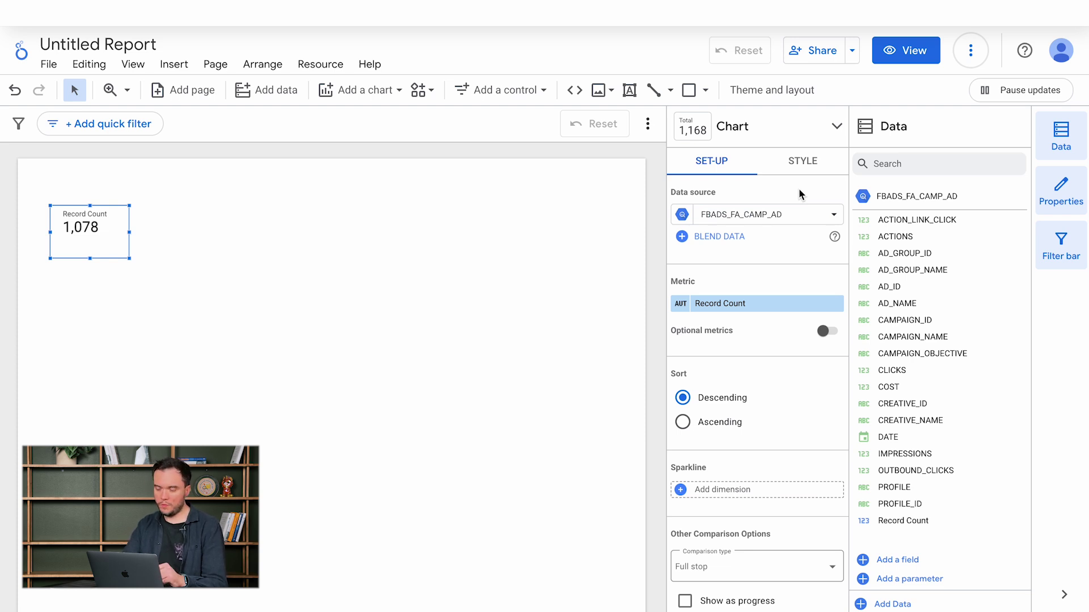
pyautogui.scroll(-1, 765, 283)
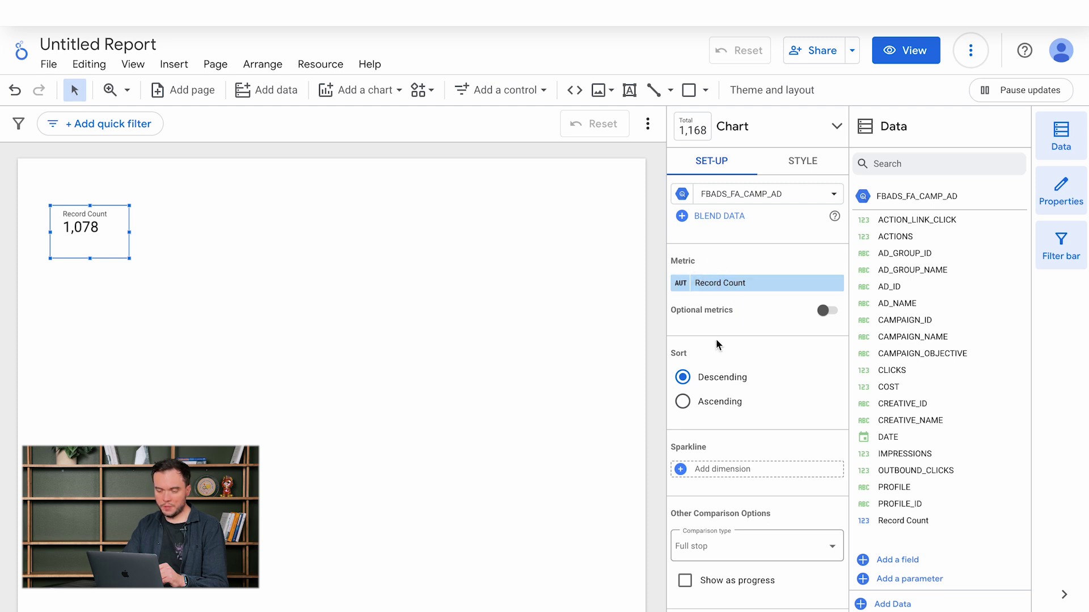
pyautogui.scroll(-4, 716, 341)
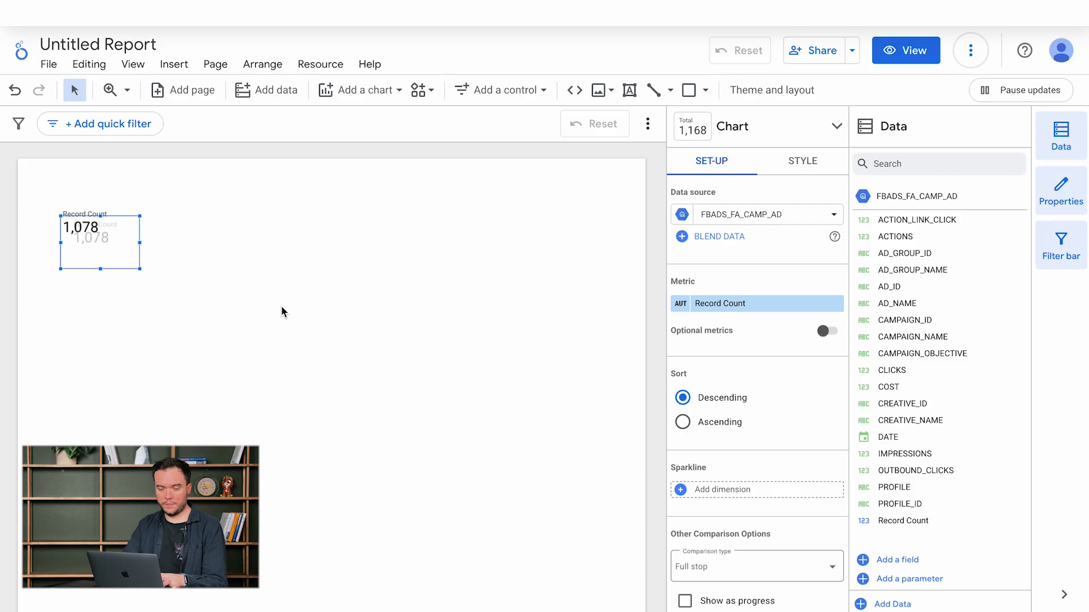
# Paste copies of the scorecard and arrange all three scorecards side by side in one row
pyautogui.hotkey('ctrl', 'v')
pyautogui.hotkey('ctrl', 'v')
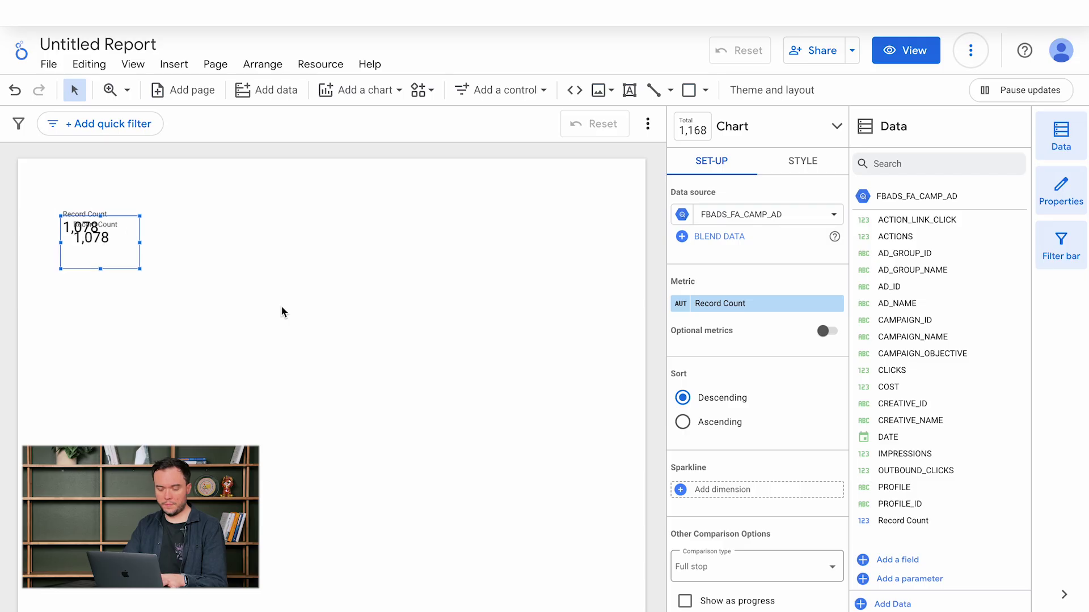
pyautogui.moveTo(140, 268); pyautogui.dragTo(296, 250)
pyautogui.moveTo(102, 239); pyautogui.dragTo(161, 226)
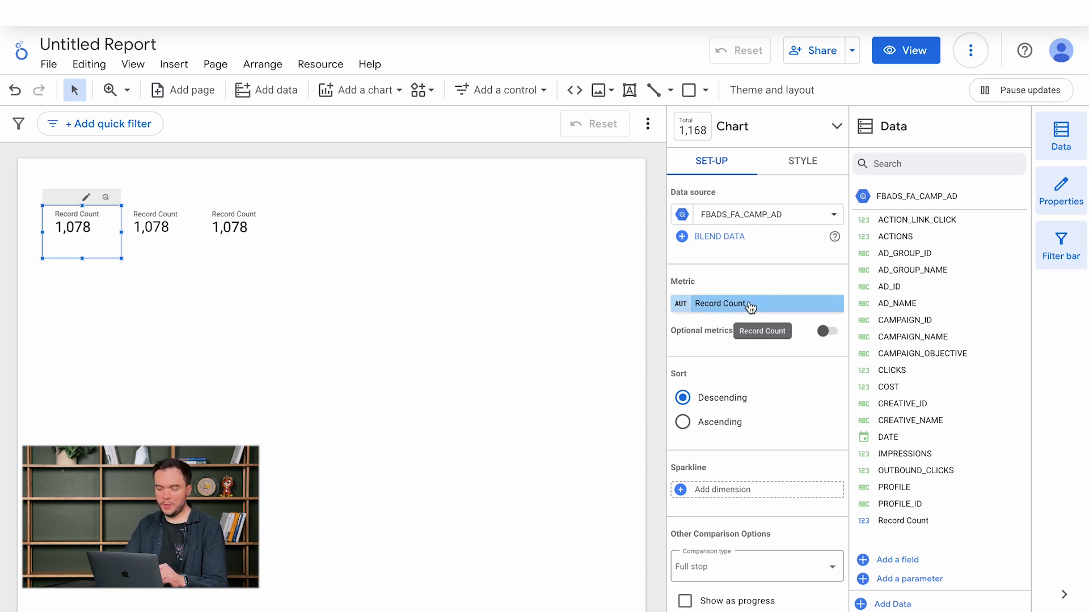
# Set the first scorecard's metric to CLICKS from the FBADS_FA_CAMP_AD data source
pyautogui.click(748, 304)
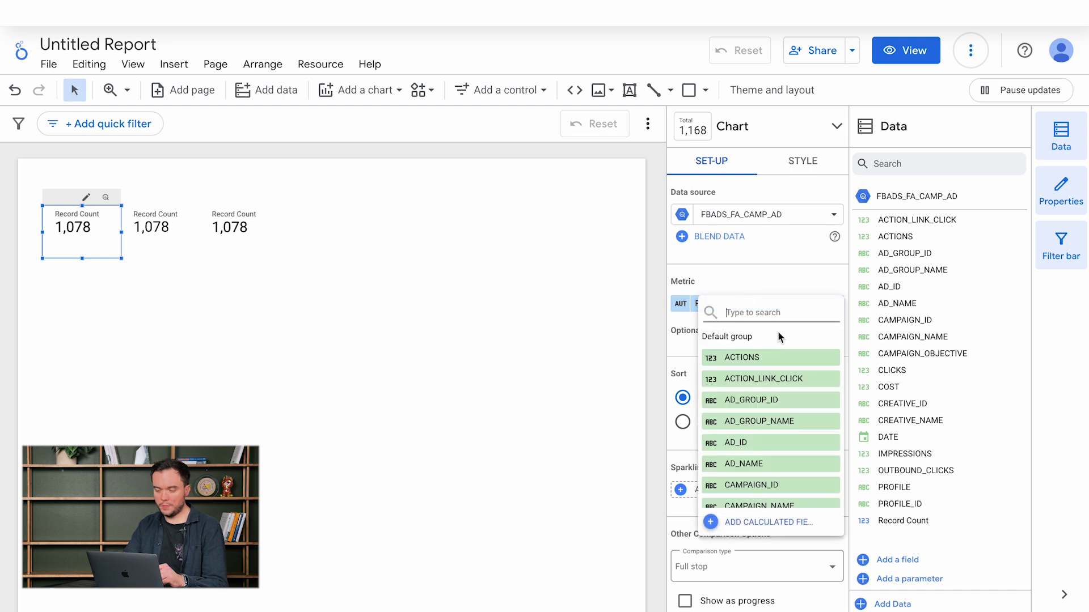
pyautogui.scroll(-2, 781, 334)
pyautogui.scroll(-2, 781, 337)
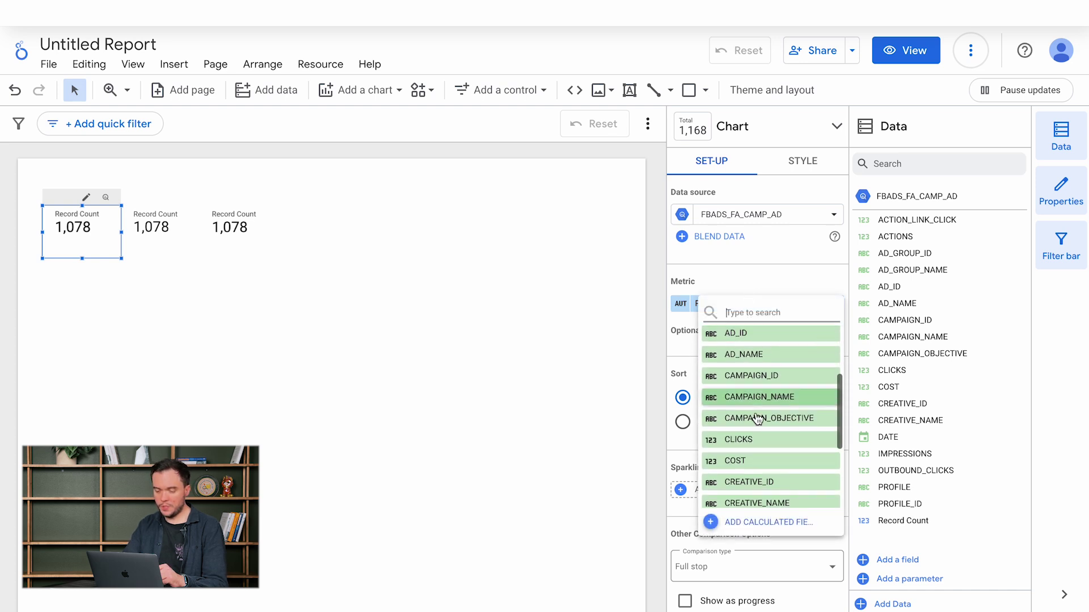
pyautogui.click(757, 440)
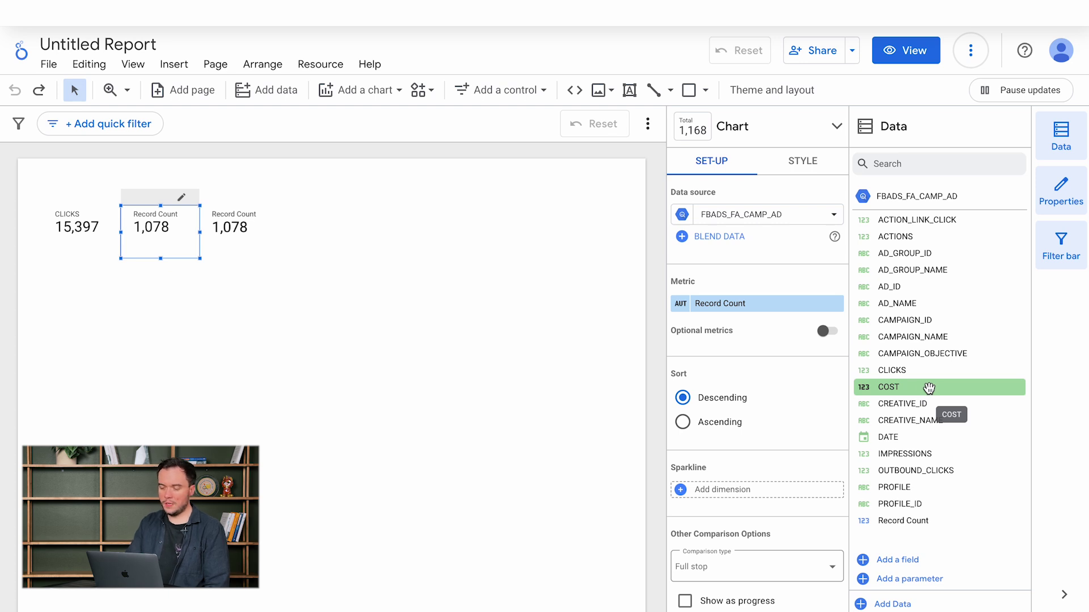
# Set the second scorecard's metric to COST and the third scorecard's metric to ACTIONS
pyautogui.moveTo(852, 322); pyautogui.dragTo(749, 305)
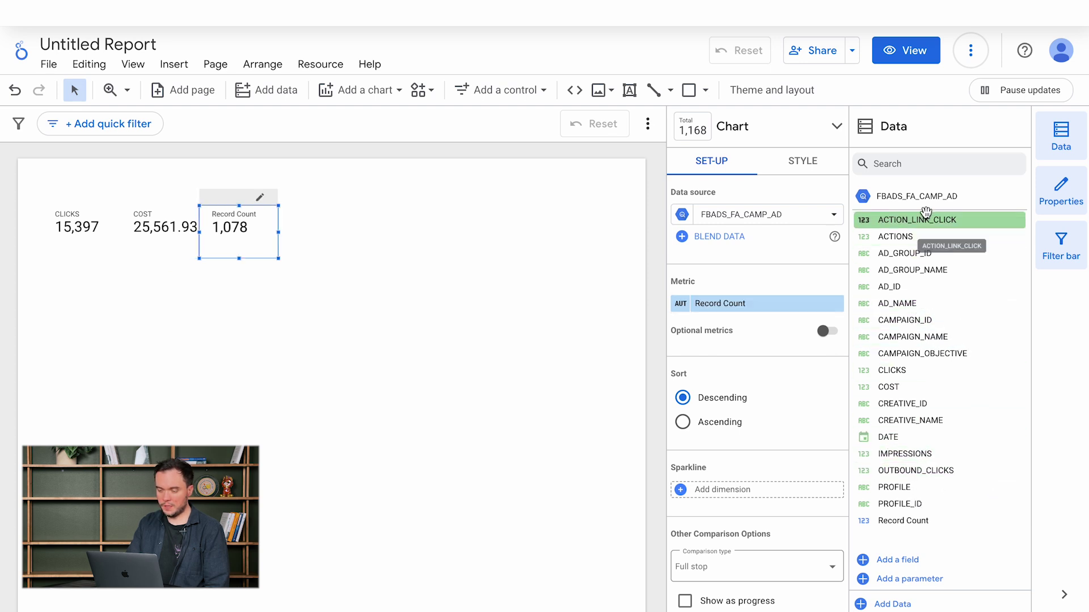
pyautogui.moveTo(919, 235); pyautogui.dragTo(750, 303)
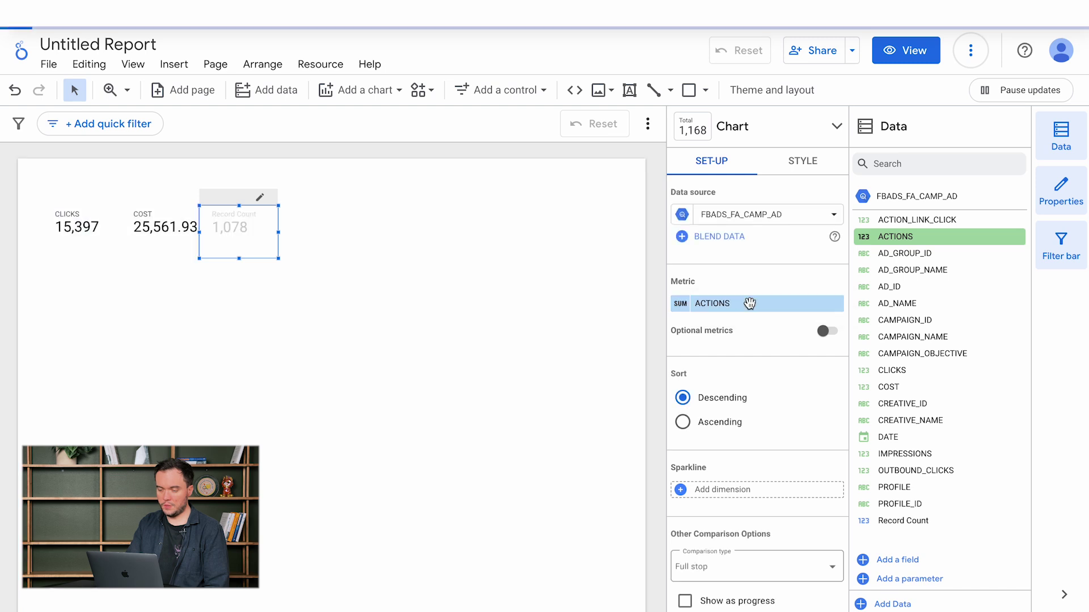
pyautogui.click(162, 262)
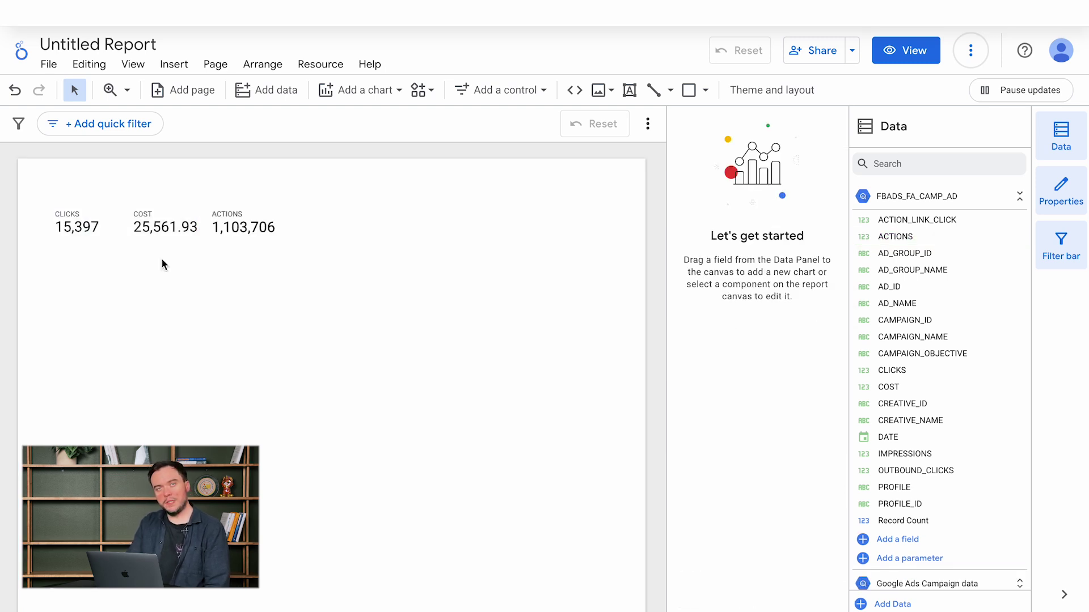
# Give the middle scorecard's COST metric the display name "Cost"
pyautogui.click(162, 257)
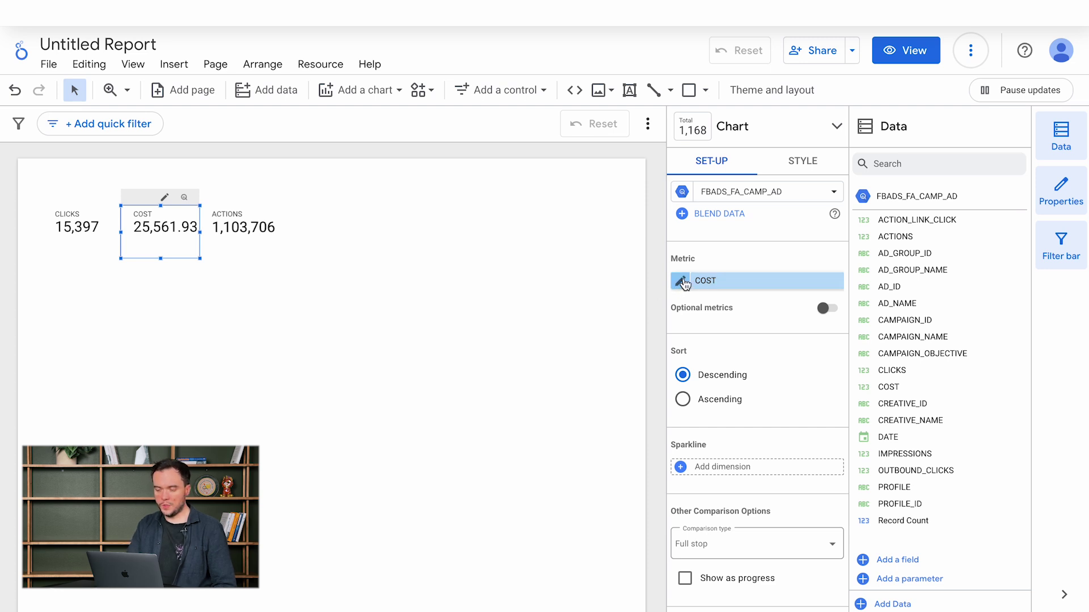
pyautogui.click(681, 286)
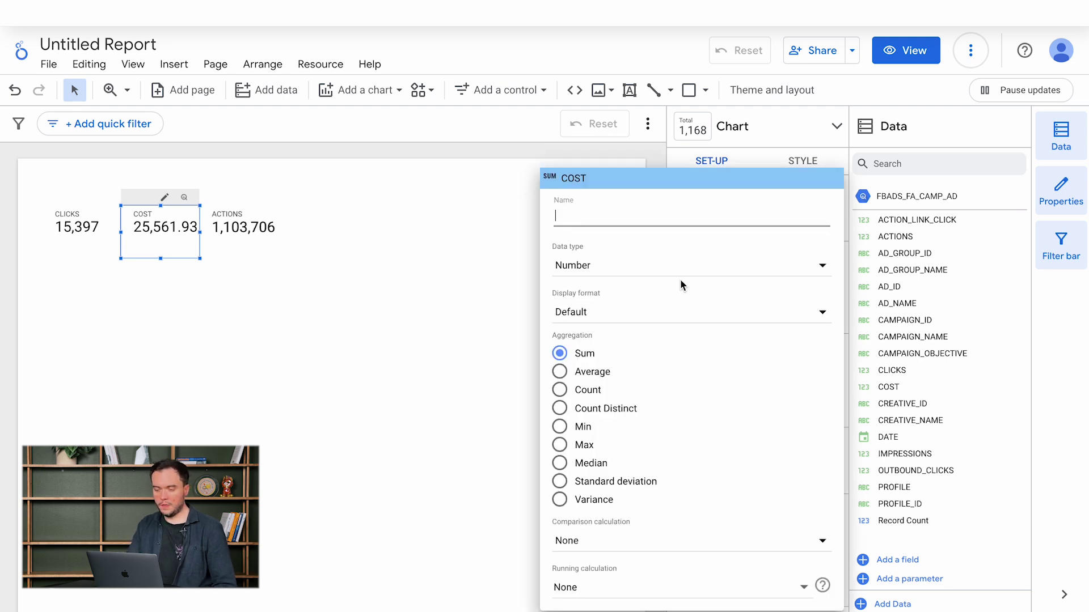
pyautogui.click(613, 213)
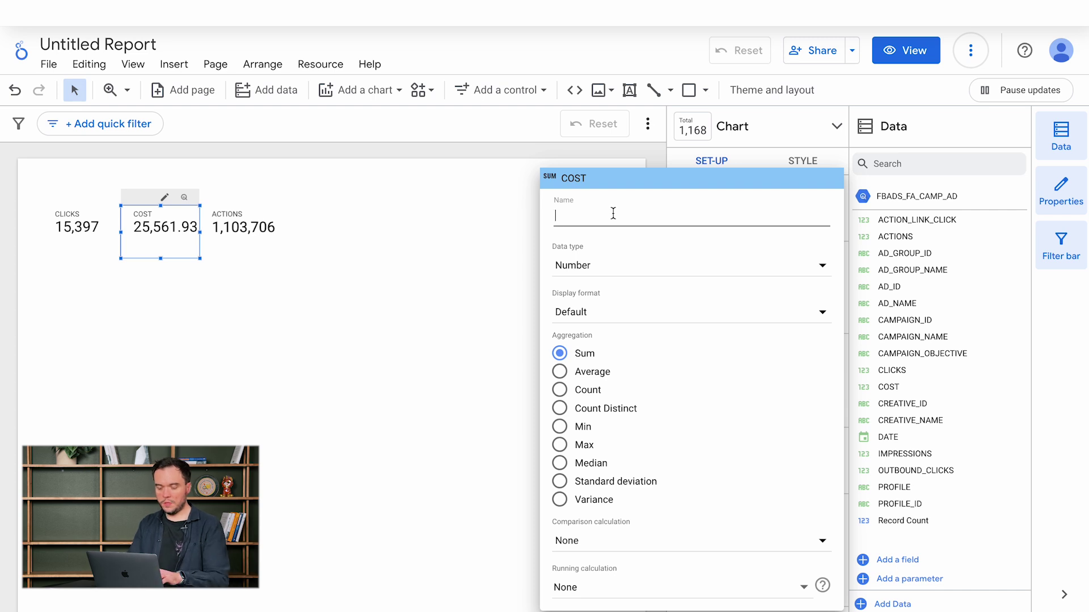
pyautogui.write('Cost')
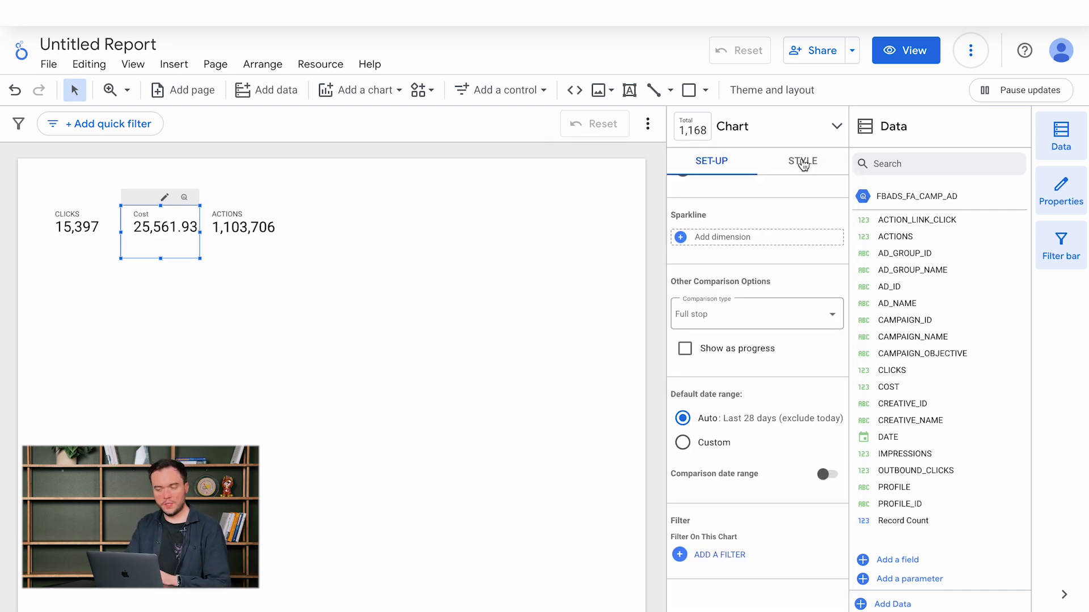
# Examine the Cost scorecard's style settings for alignment, background, border and padding
pyautogui.click(805, 166)
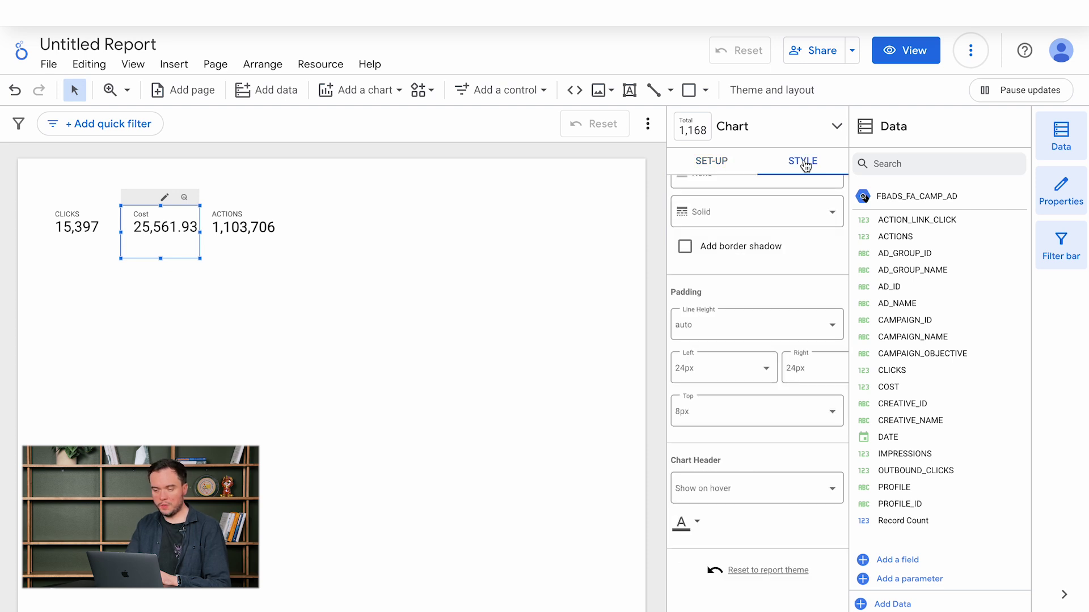
pyautogui.scroll(10, 771, 306)
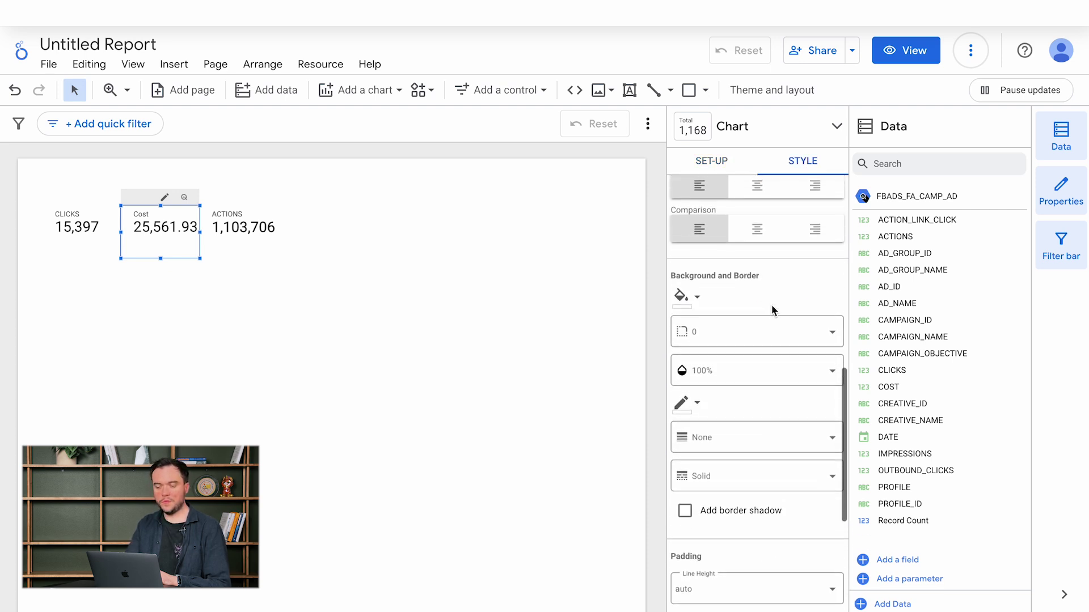
pyautogui.scroll(1, 771, 310)
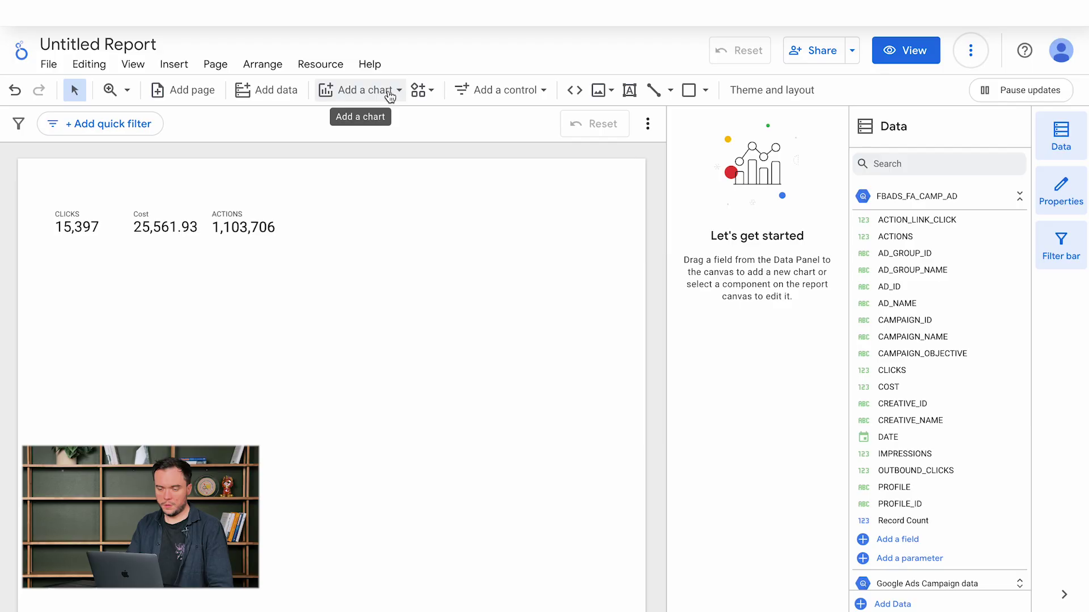
# Insert a time series chart below the scorecards and enlarge it to span most of the page width
pyautogui.click(390, 92)
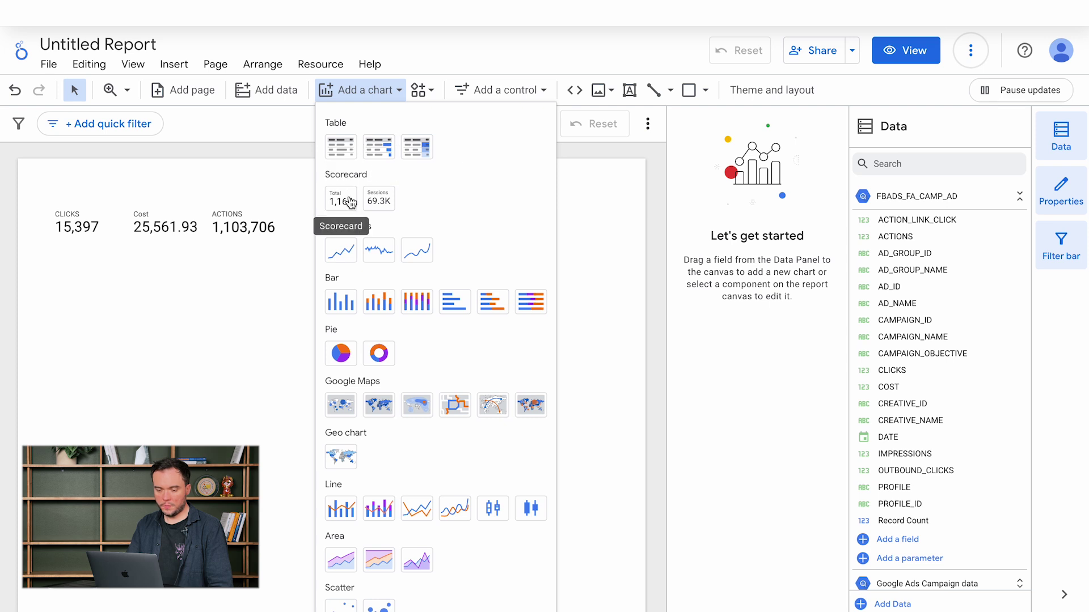
pyautogui.click(345, 253)
pyautogui.click(55, 300)
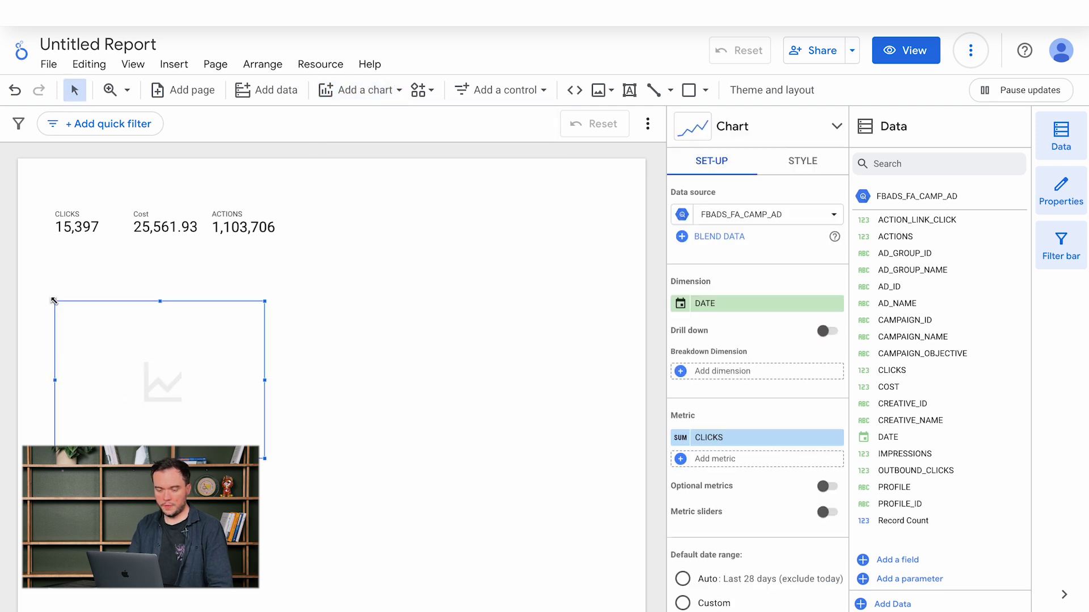
pyautogui.moveTo(265, 458); pyautogui.dragTo(573, 558)
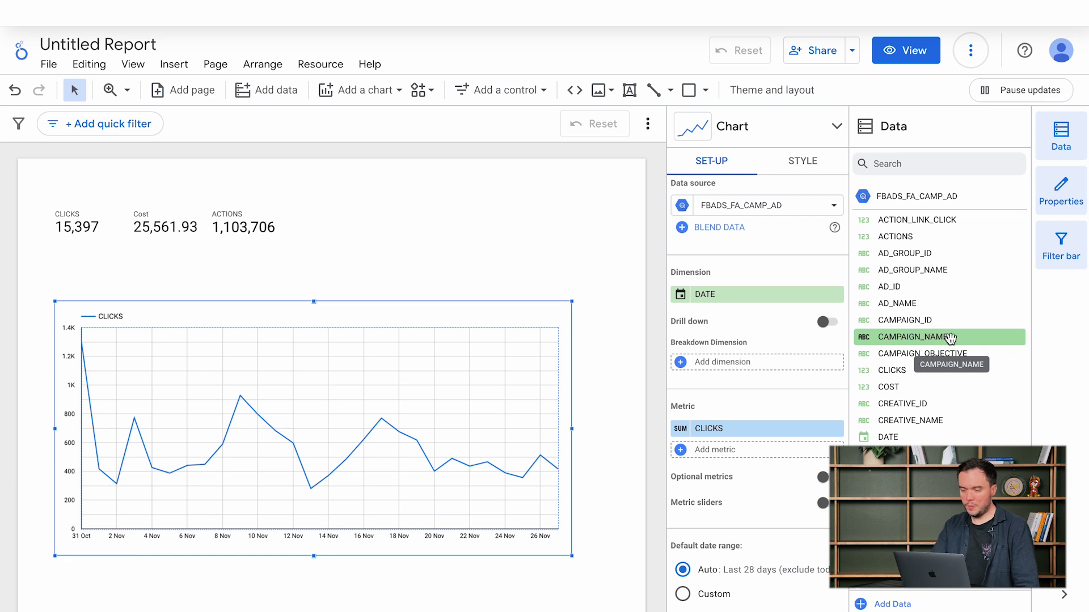
# Break the time series chart down by CAMPAIGN_NAME and enable optional metrics with ACTIONS as the alternative
pyautogui.moveTo(950, 338); pyautogui.dragTo(764, 363)
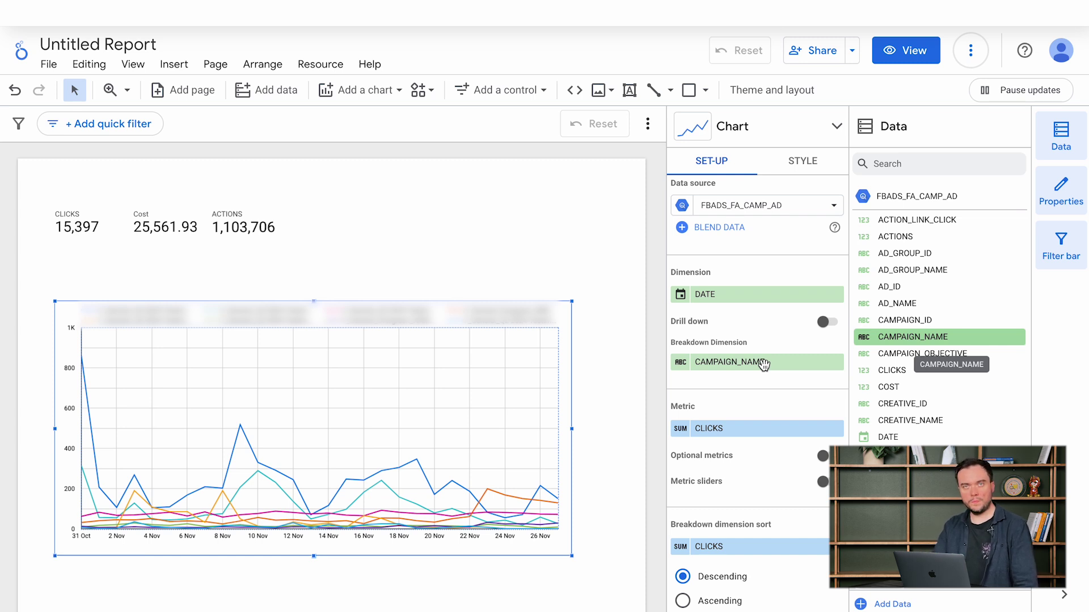
pyautogui.scroll(-2, 762, 363)
pyautogui.click(827, 325)
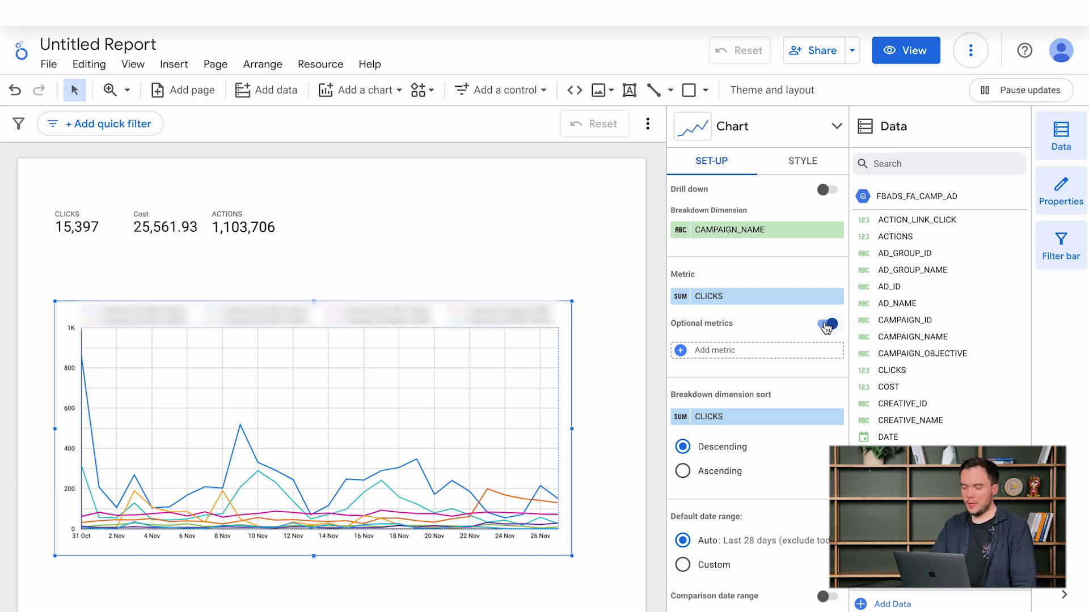
pyautogui.moveTo(896, 234); pyautogui.dragTo(756, 354)
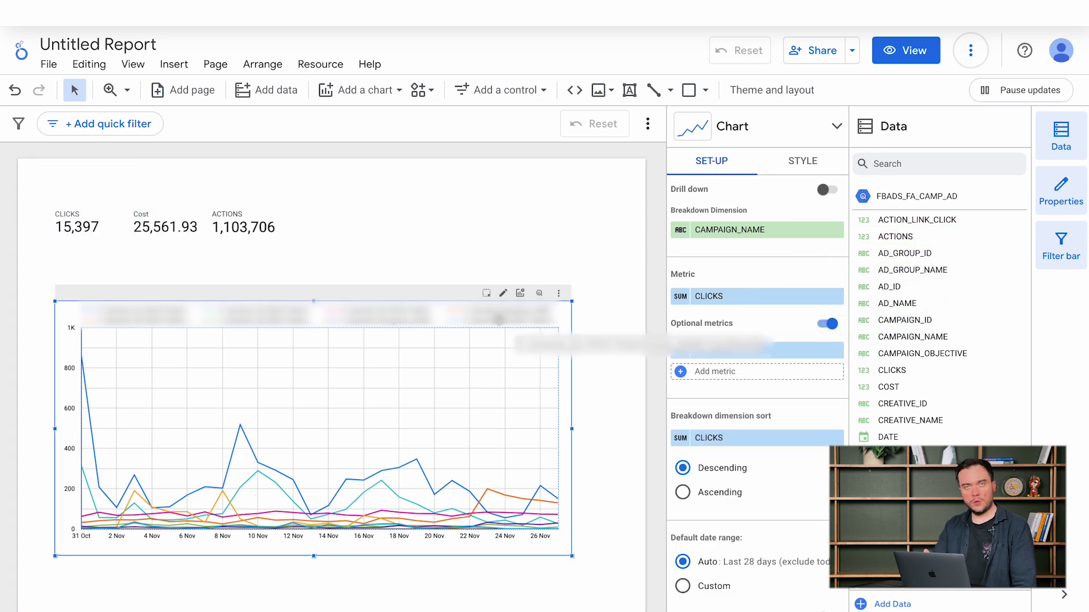
# Switch the time series chart's displayed metric to the optional ACTIONS metric
pyautogui.click(521, 294)
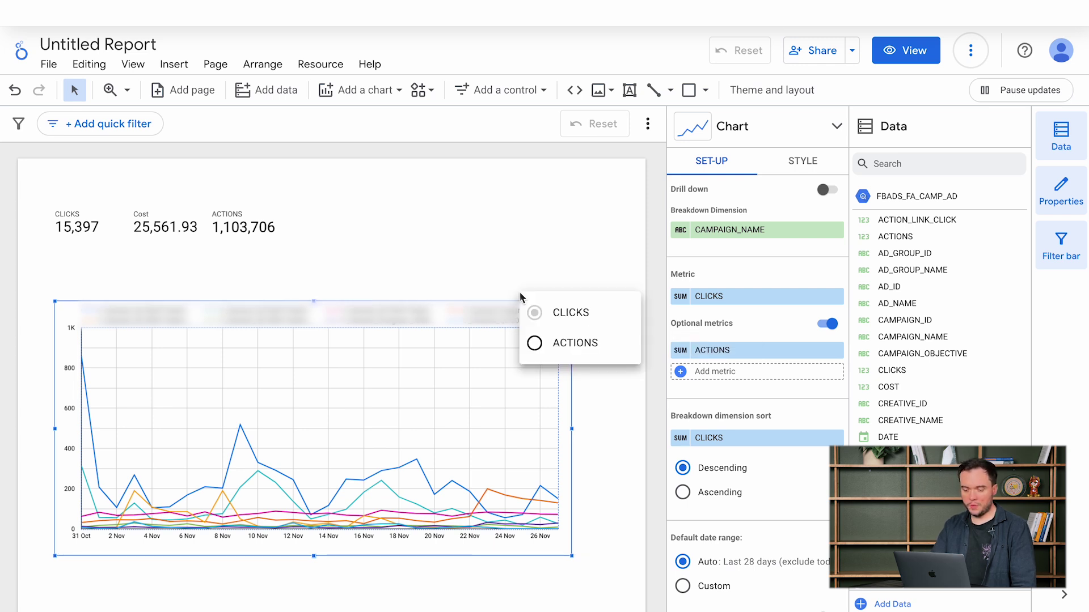
pyautogui.click(535, 343)
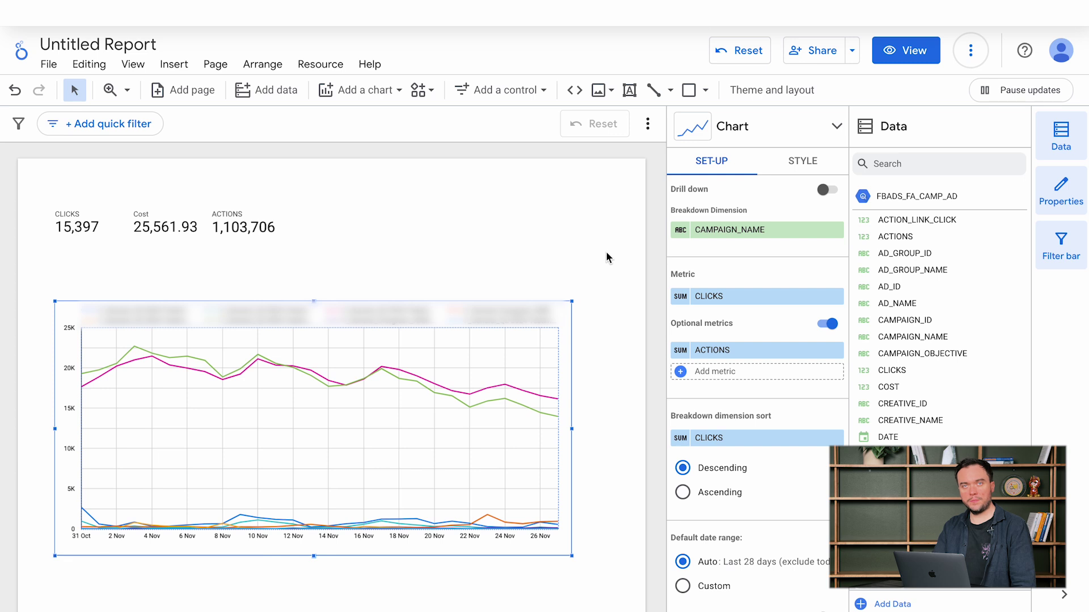
pyautogui.click(605, 250)
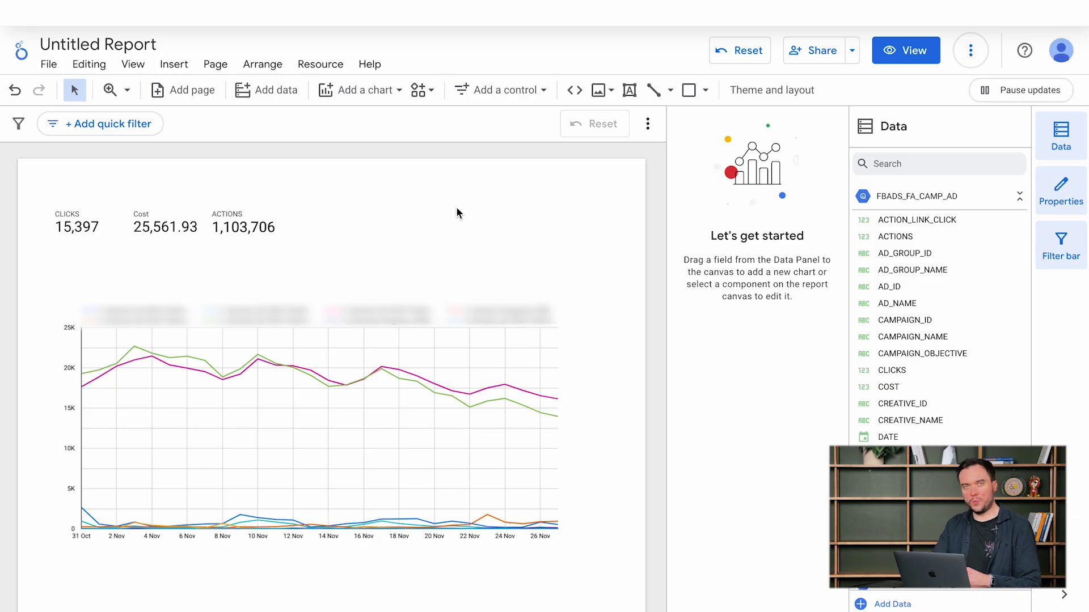
# Add a date range control in the upper-right corner of the report page
pyautogui.click(543, 91)
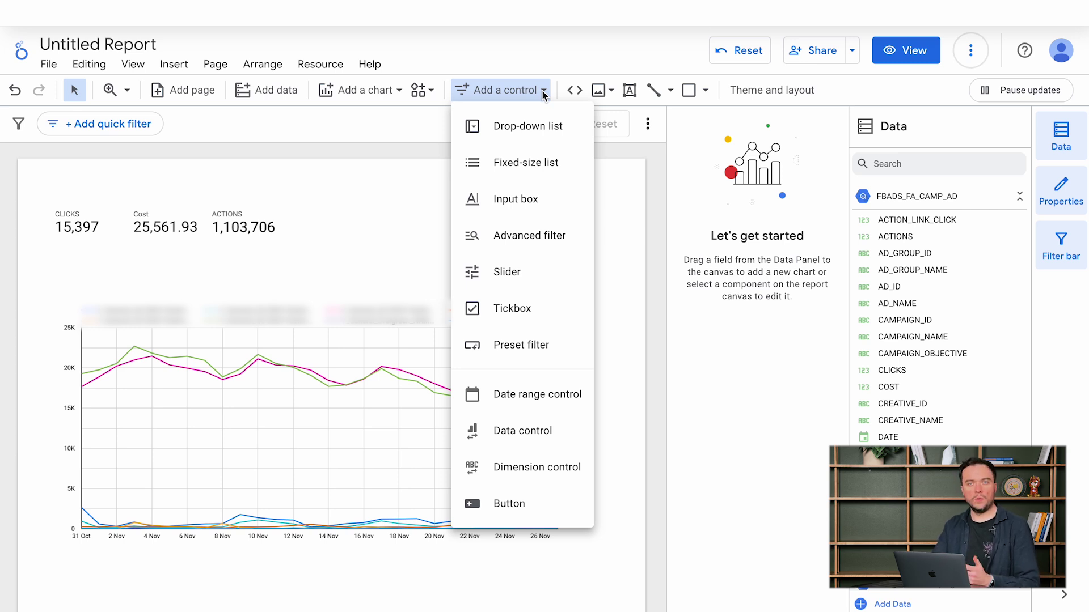
pyautogui.click(541, 396)
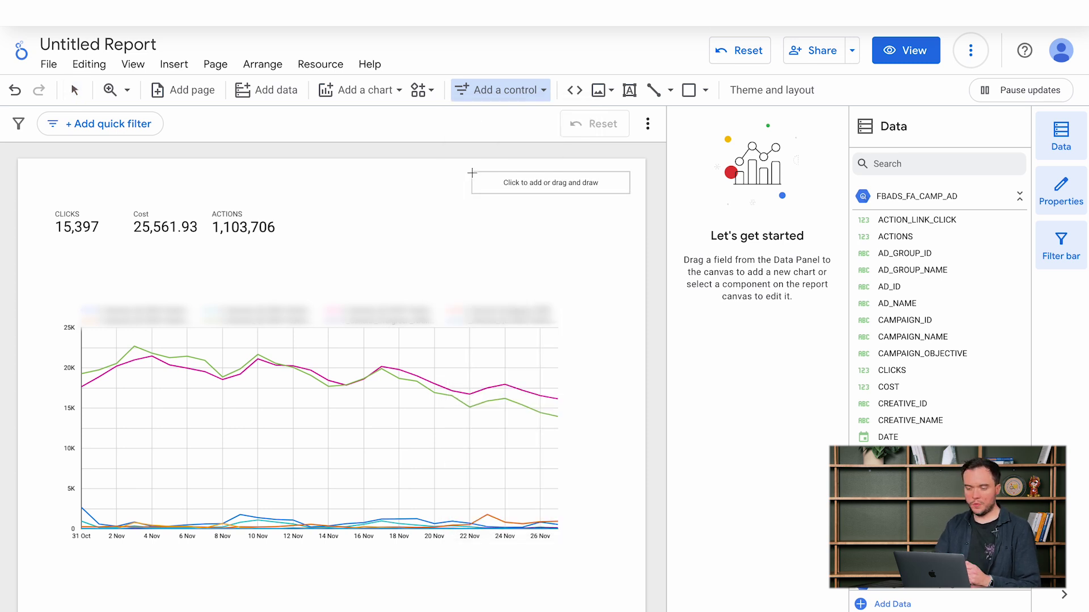
pyautogui.click(473, 172)
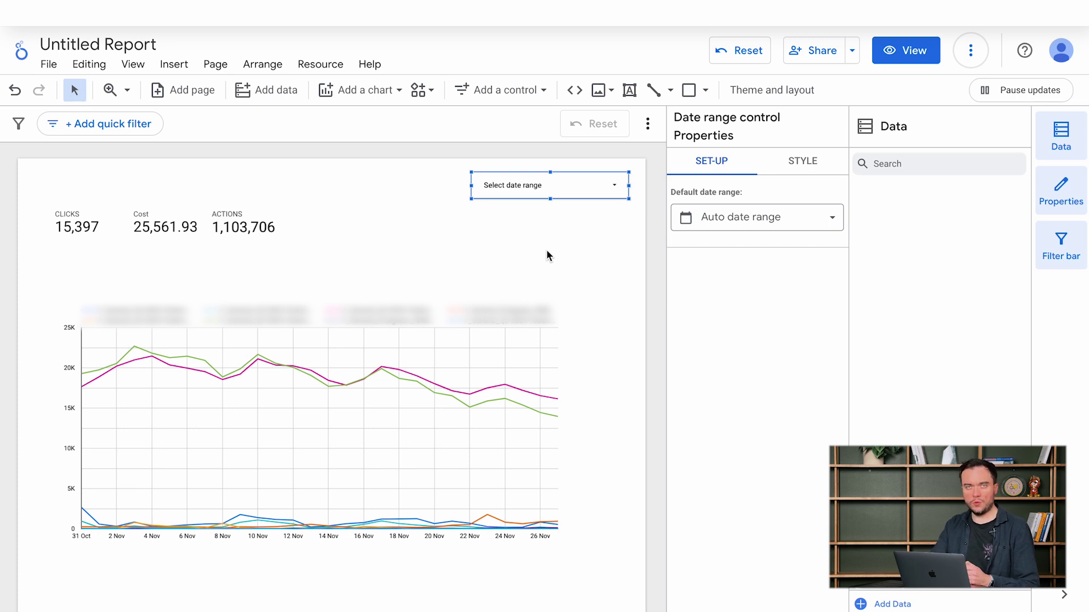
# Apply the range 1 Nov 2024 - 30 Nov 2024 in the date range control on the page
pyautogui.click(617, 189)
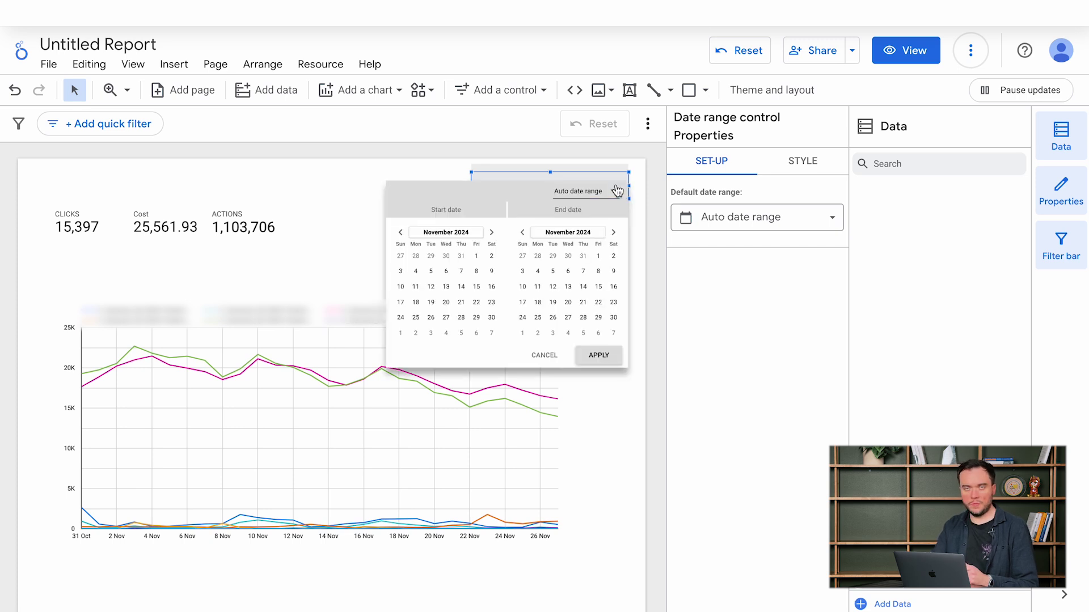
pyautogui.click(476, 256)
pyautogui.click(598, 355)
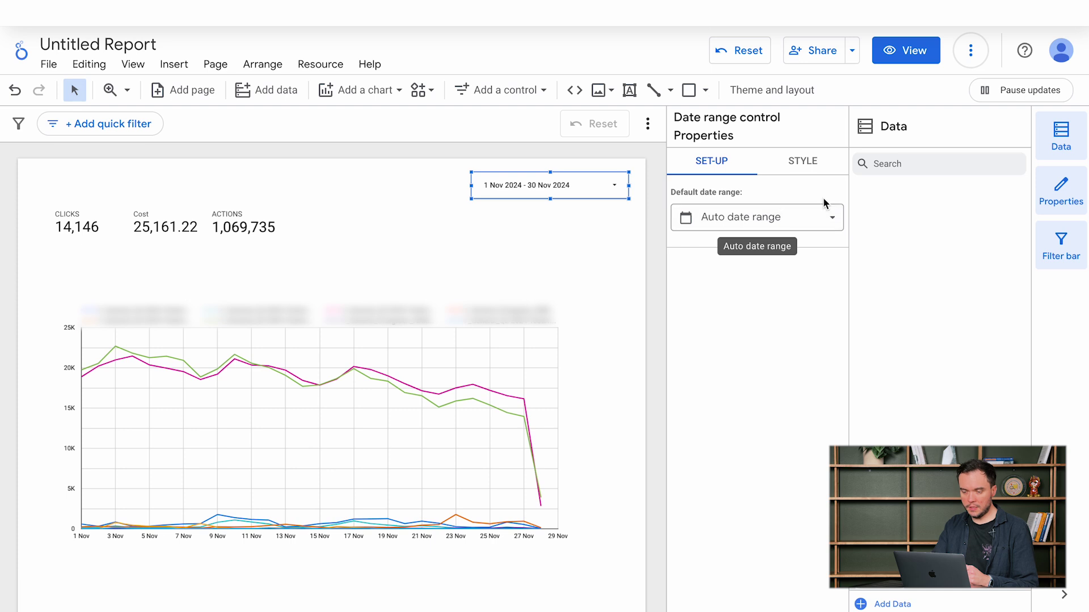
# Set the date range control's default date range to This month to date
pyautogui.click(829, 221)
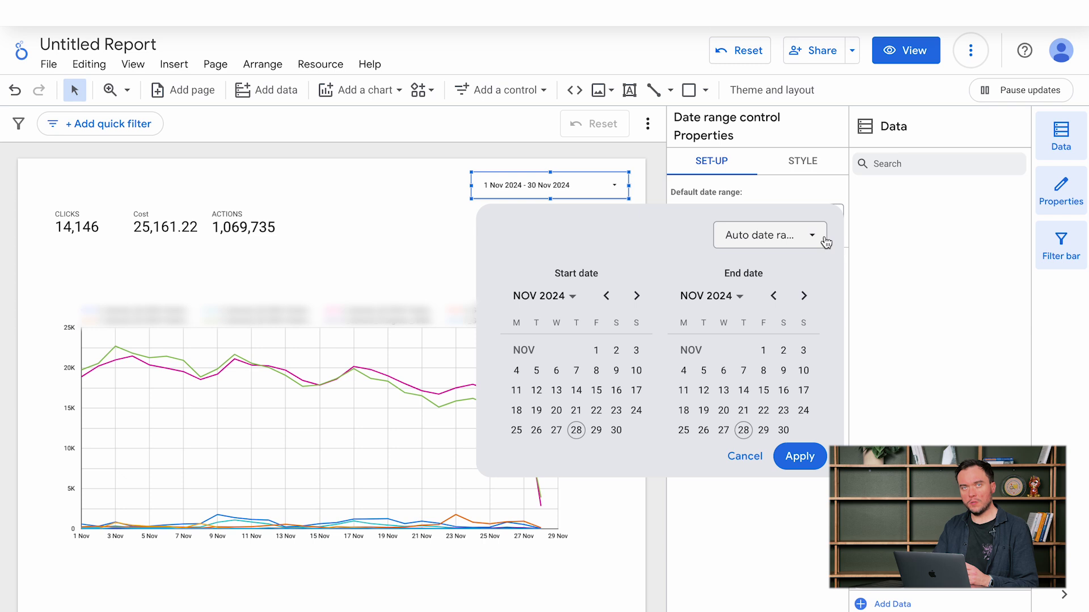
pyautogui.click(823, 239)
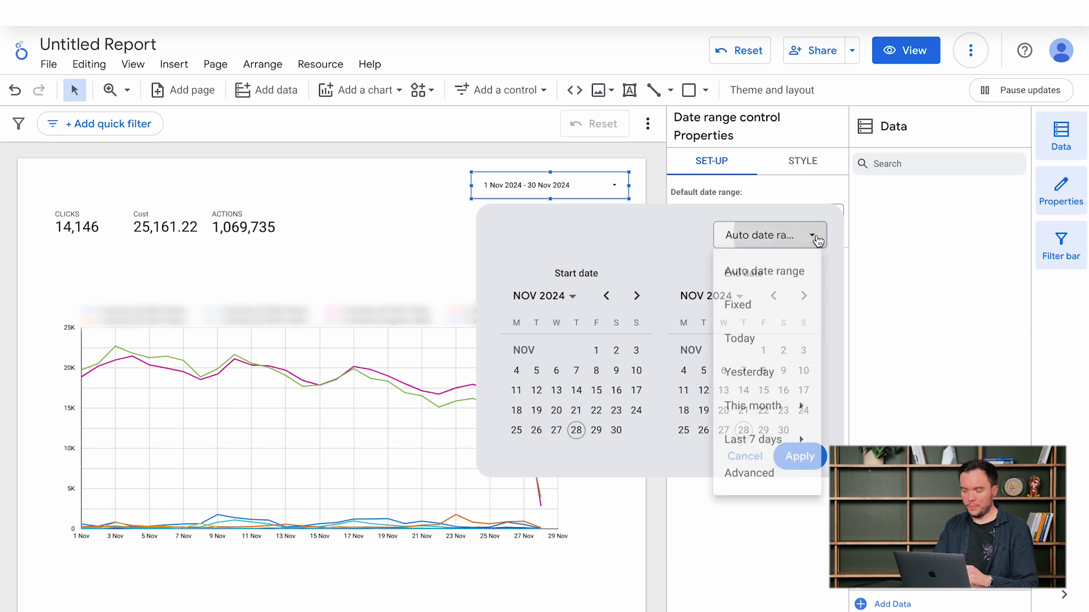
pyautogui.moveTo(779, 454)
pyautogui.moveTo(782, 428)
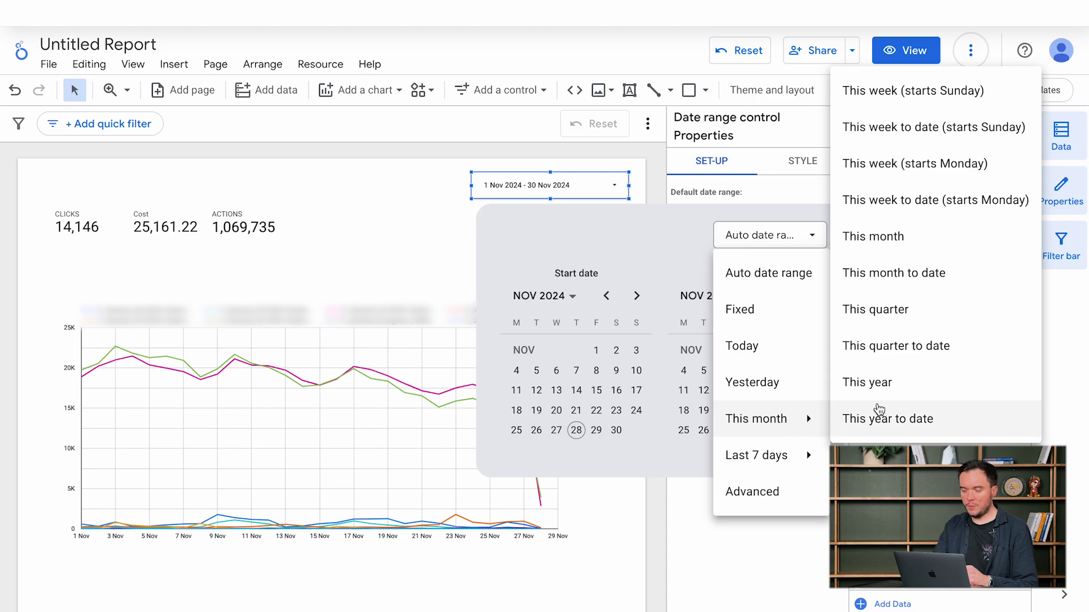
pyautogui.click(889, 273)
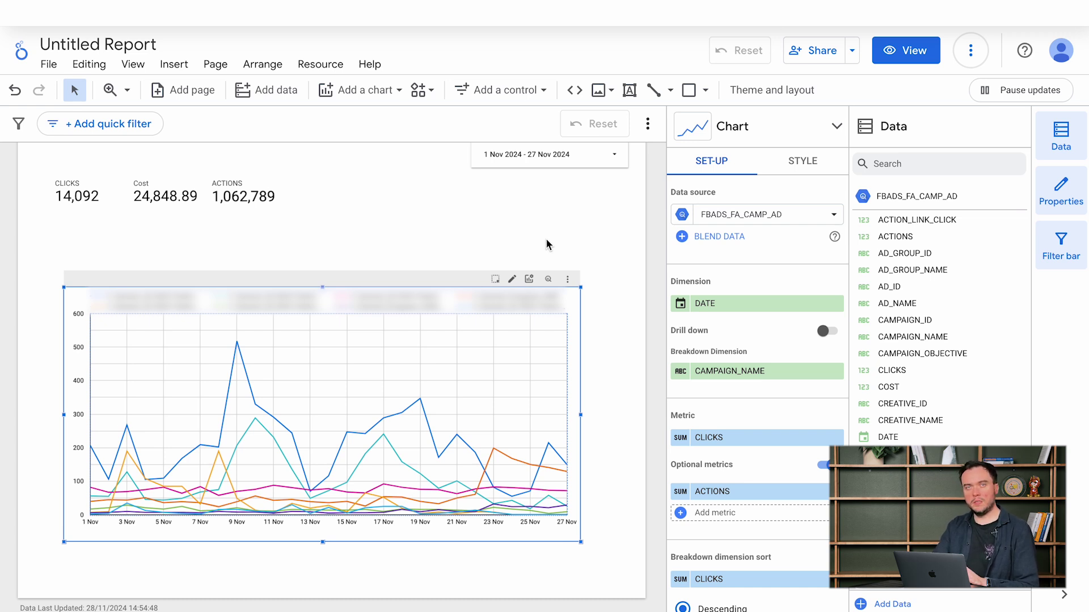
# Add a drop-down list control for CAMPAIGN_NAME just above the left end of the time series chart
pyautogui.click(531, 91)
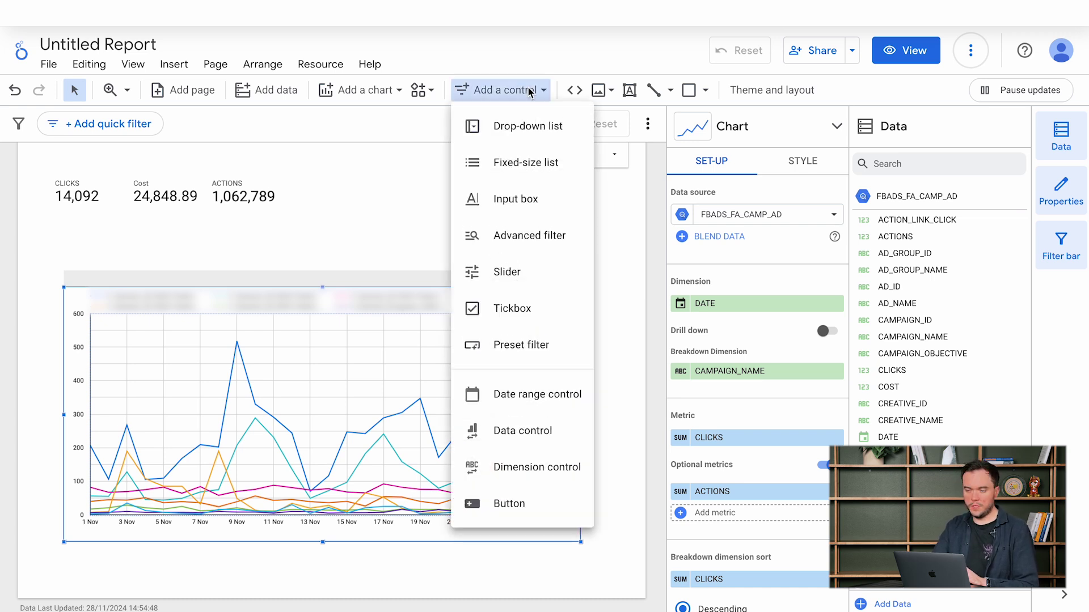
pyautogui.click(526, 134)
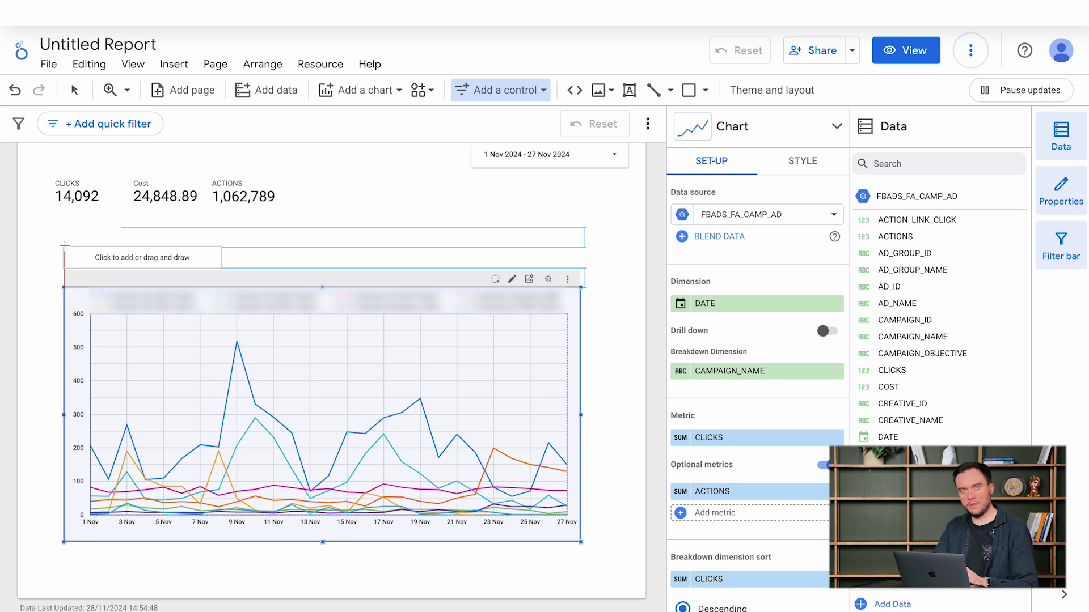
pyautogui.click(64, 246)
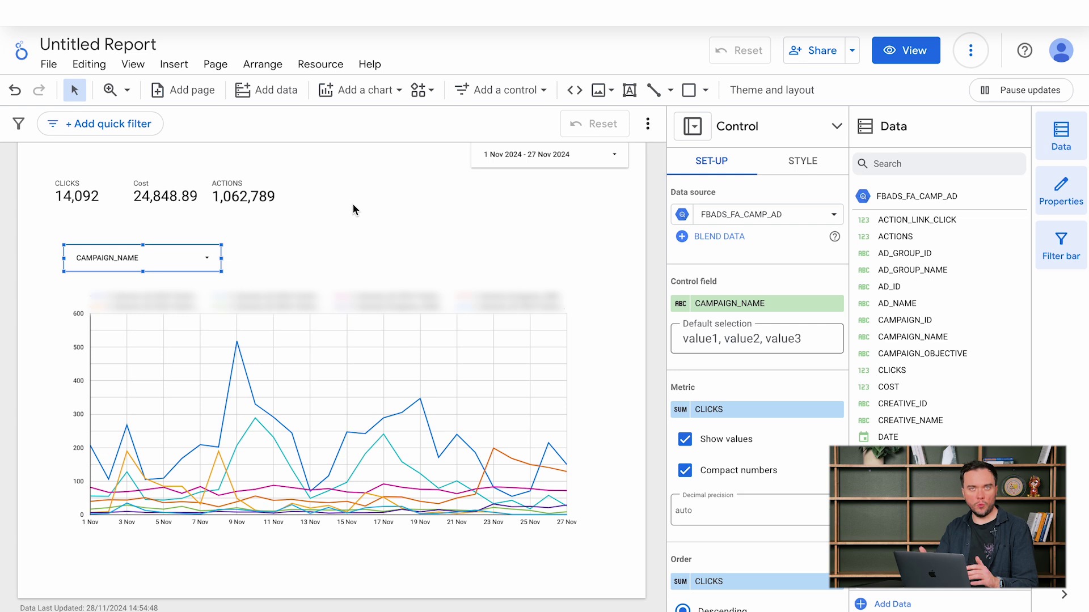
# Group the CAMPAIGN_NAME drop-down control with the time series chart so the control filters only that chart
pyautogui.click(594, 567)
pyautogui.moveTo(593, 563); pyautogui.dragTo(120, 253)
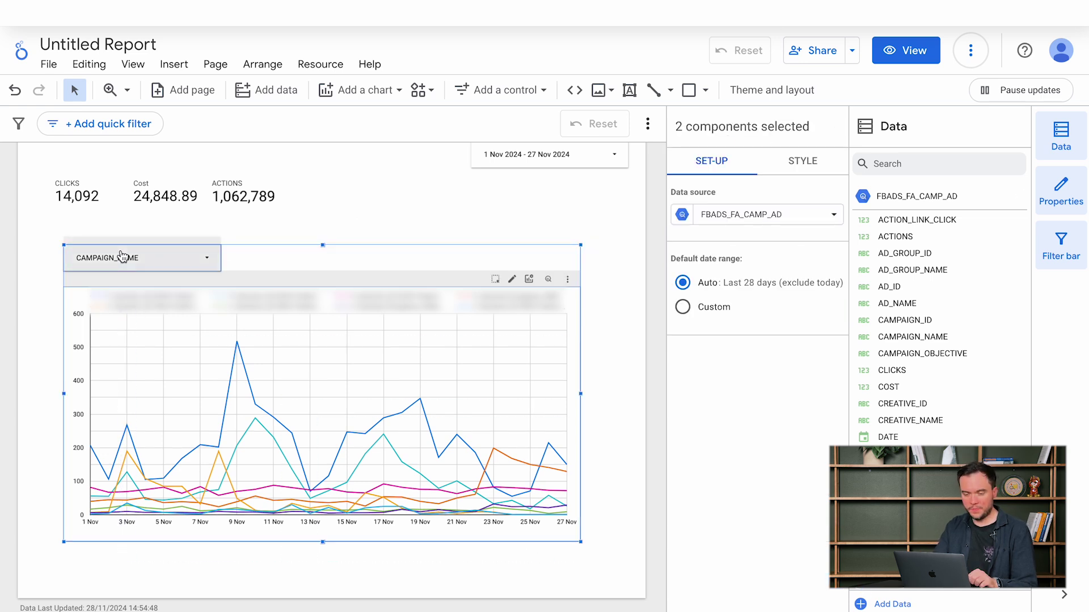
pyautogui.rightClick(183, 269)
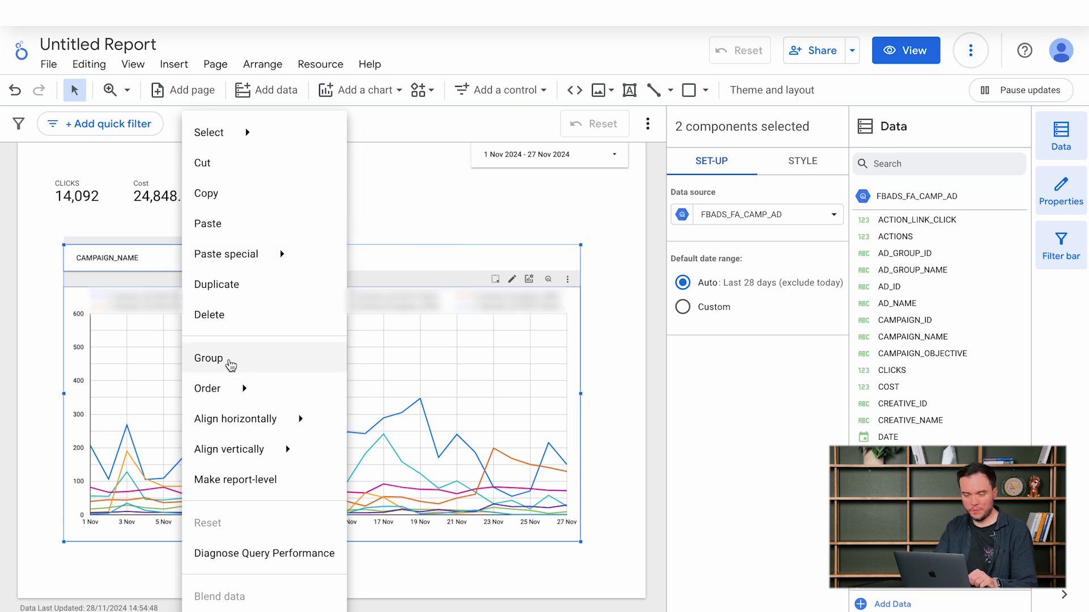
pyautogui.click(230, 365)
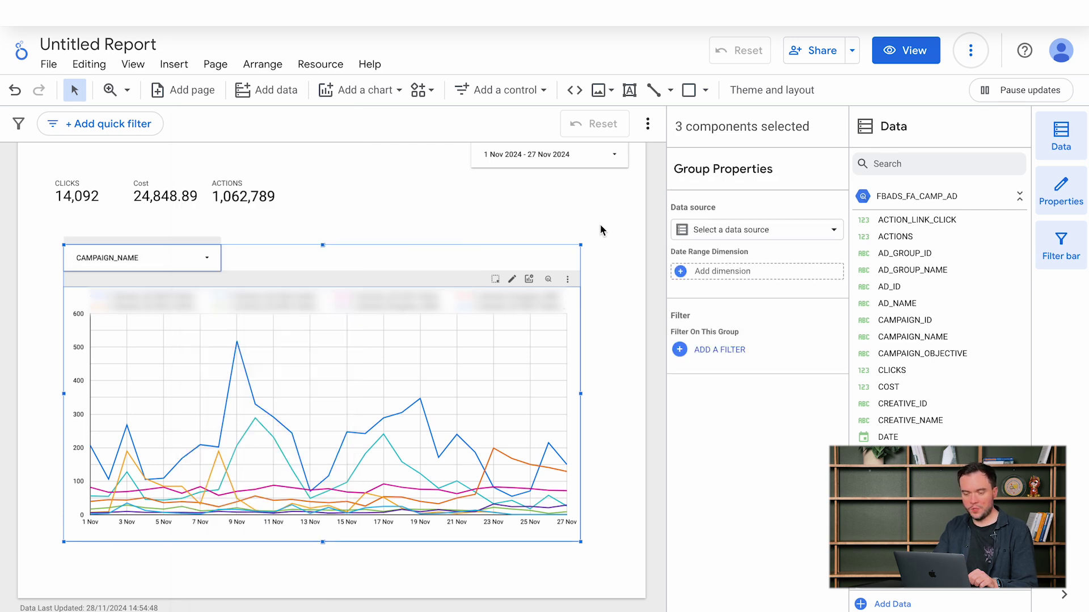
pyautogui.click(602, 230)
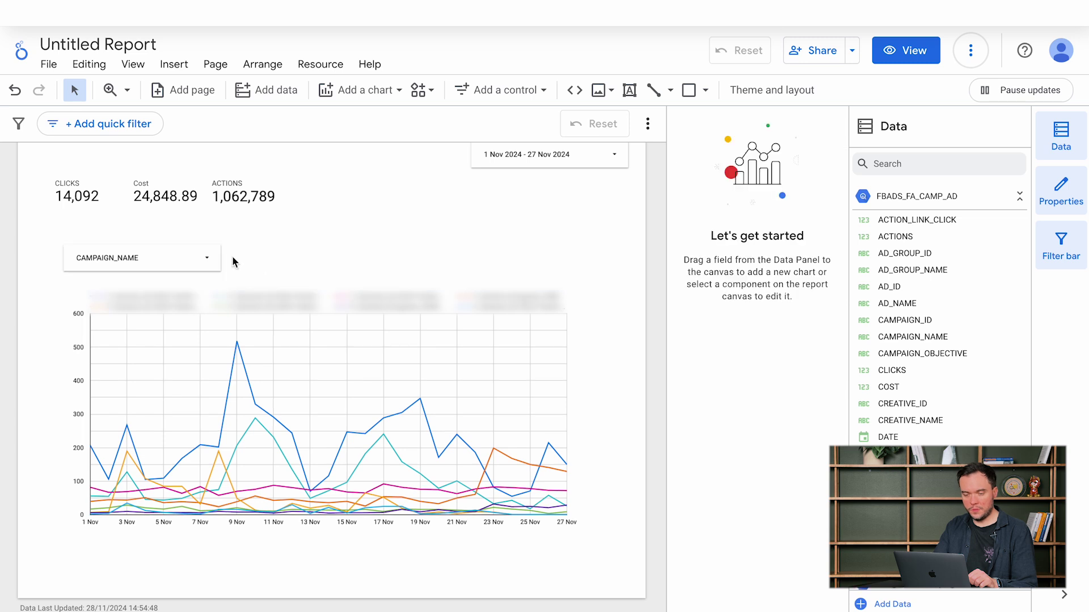
# Filter the time series chart with the CAMPAIGN_NAME control to only the first listed campaign, and add a second campaign to the selection
pyautogui.click(204, 257)
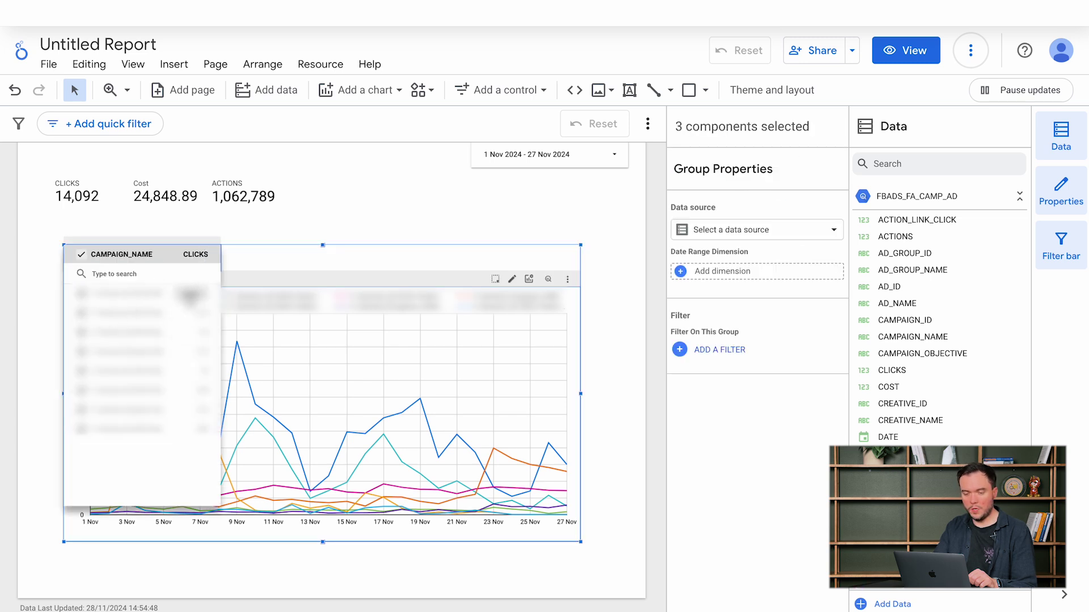
pyautogui.click(191, 296)
pyautogui.click(378, 194)
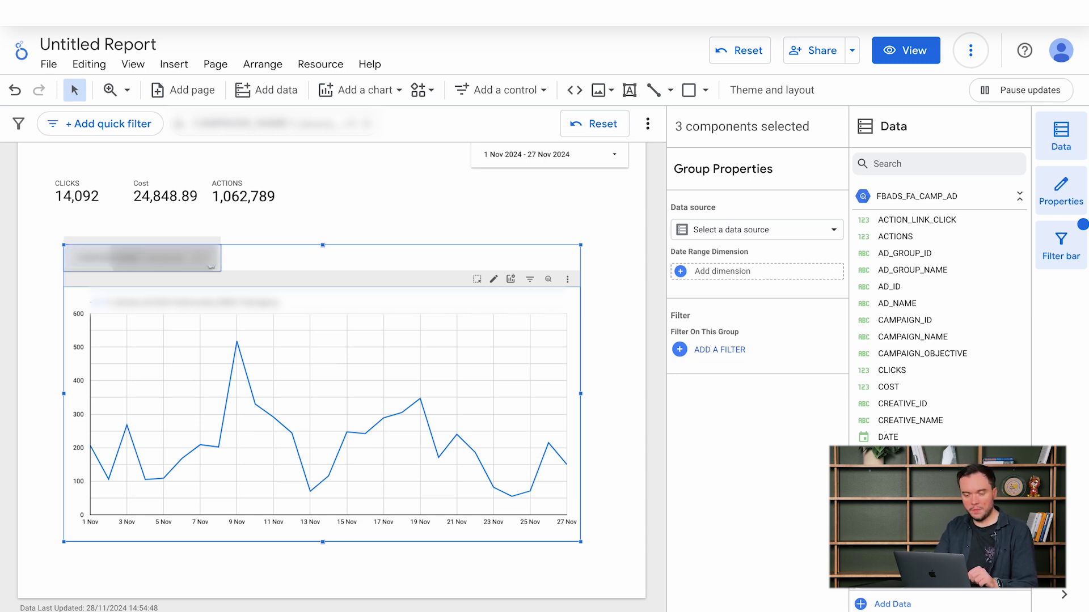
pyautogui.click(209, 264)
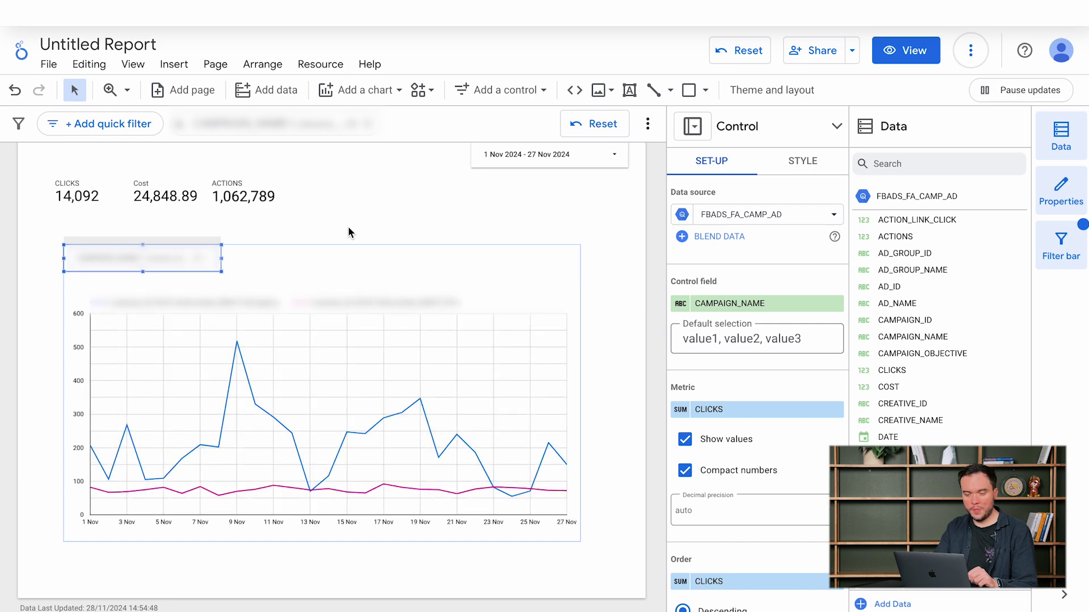